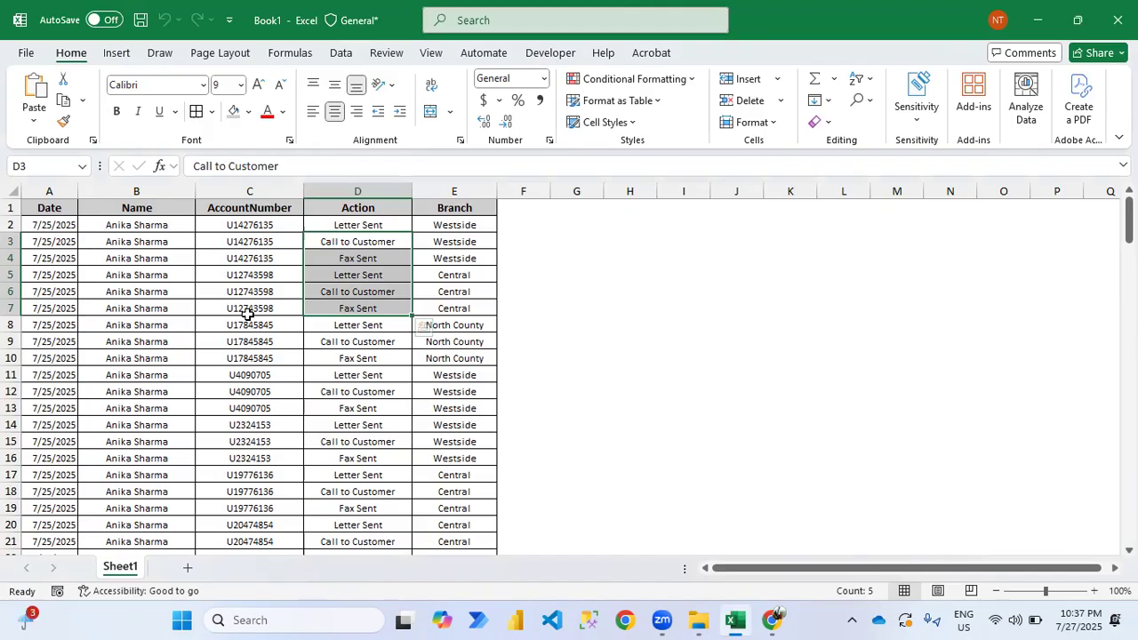
# Examine the first entries under the AccountNumber header of the data sheet
pyautogui.press('Up')
pyautogui.press('Up')
pyautogui.press('Left')
pyautogui.press('Left')
pyautogui.press('Left')
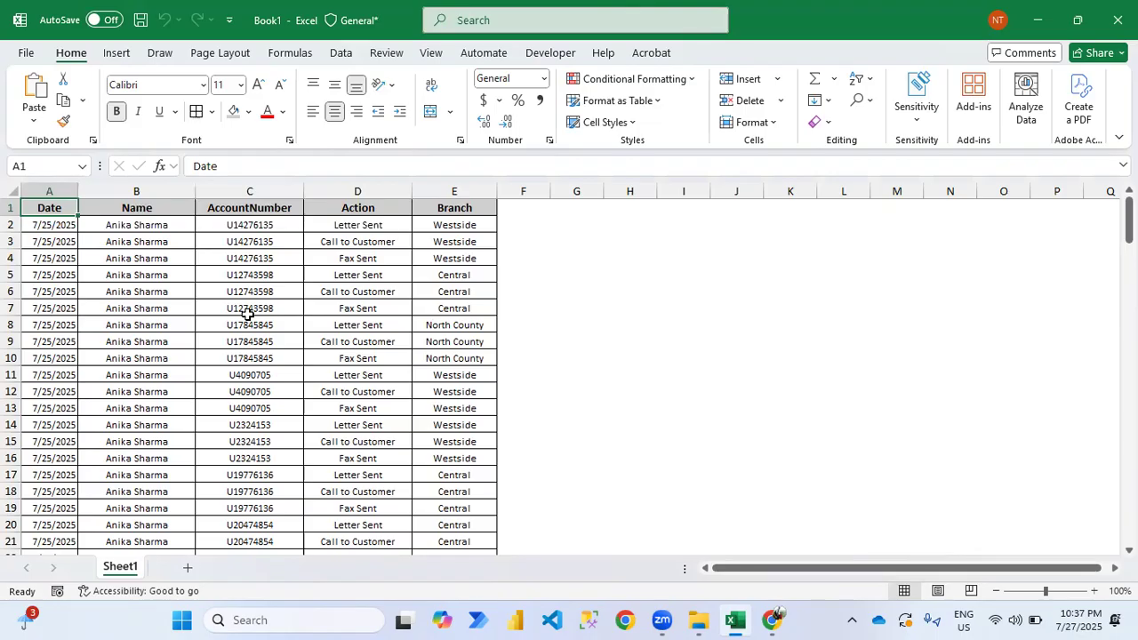
pyautogui.press('Right')
pyautogui.press('Right')
pyautogui.press('Down')
pyautogui.hotkey('shift', 'Down')
pyautogui.hotkey('shift', 'Down')
pyautogui.hotkey('shift', 'Down')
pyautogui.hotkey('shift', 'Down')
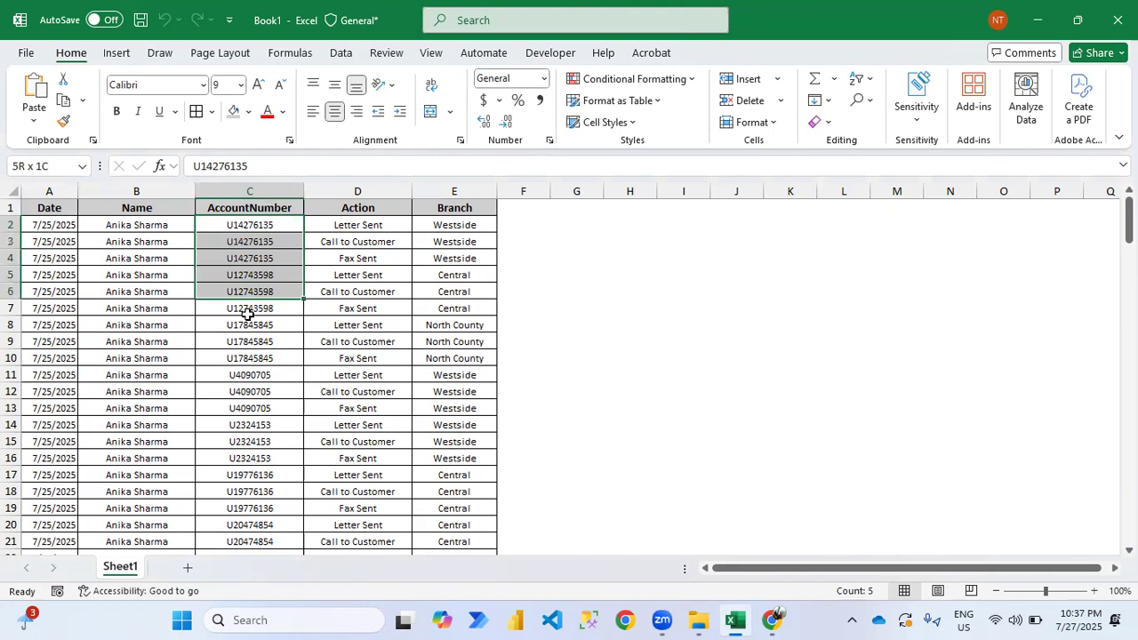
pyautogui.press('Up')
pyautogui.press('Down')
pyautogui.hotkey('shift', 'Down')
pyautogui.hotkey('shift', 'Down')
pyautogui.hotkey('shift', 'Down')
pyautogui.hotkey('shift', 'Down')
pyautogui.press('Up')
pyautogui.press('Left')
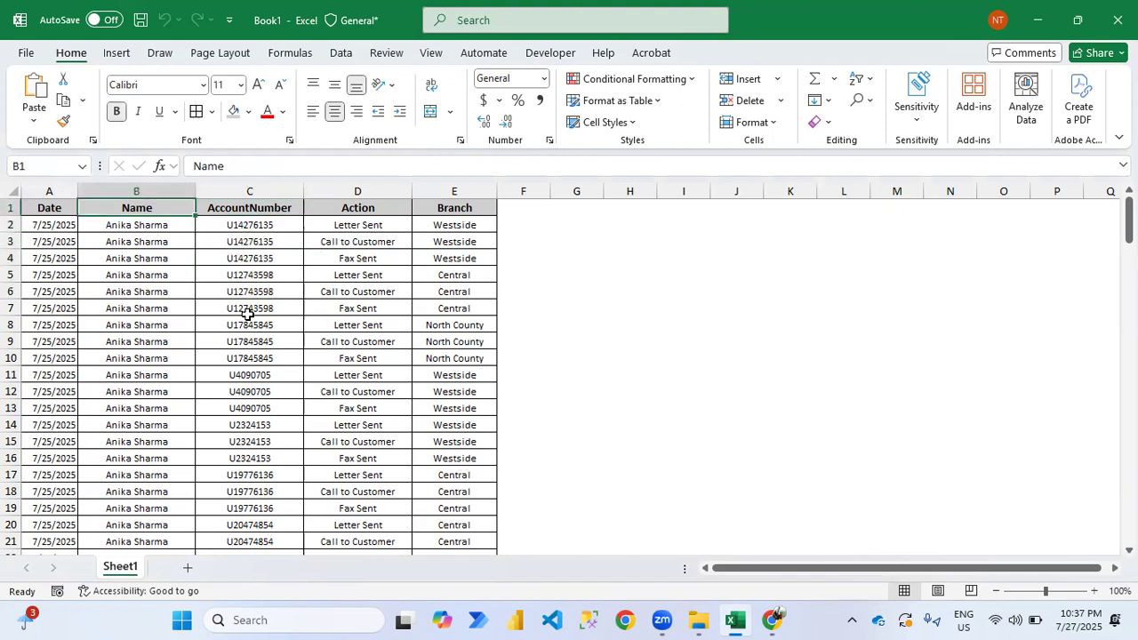
pyautogui.press('Left')
pyautogui.press('alt')
pyautogui.press('Right')
pyautogui.press('Right')
pyautogui.press('Right')
pyautogui.press('Right')
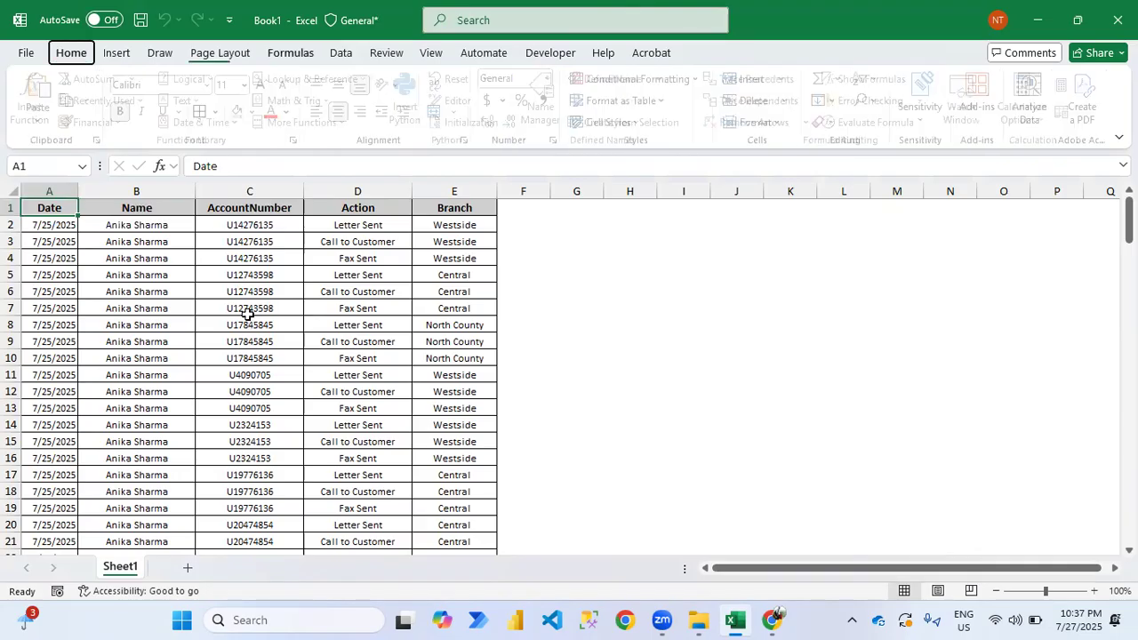
pyautogui.press('Escape')
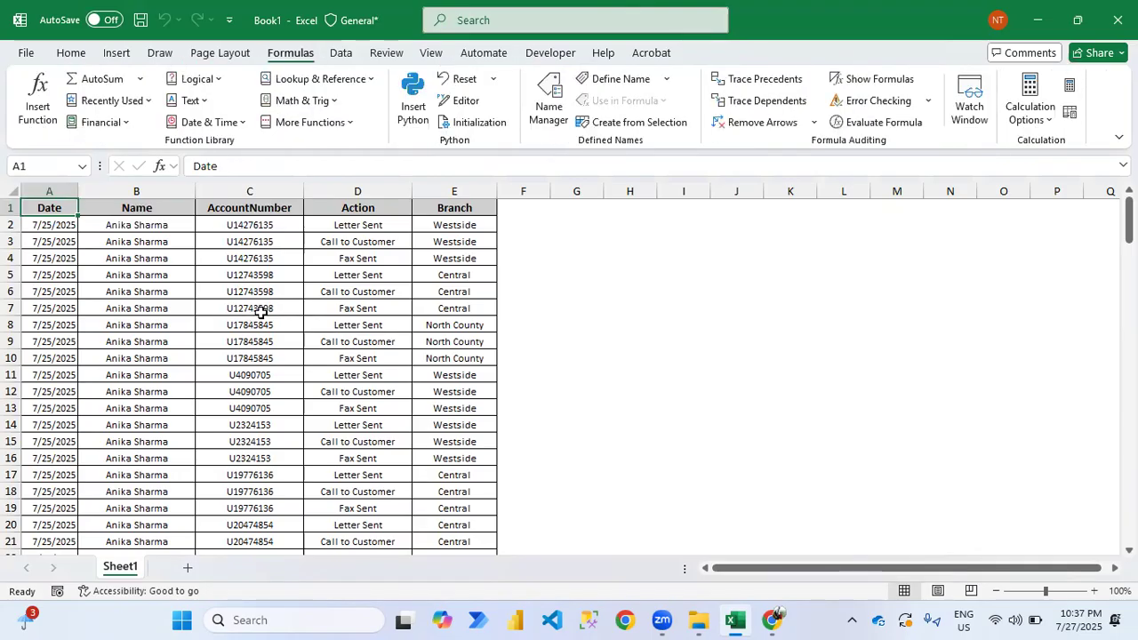
# Create a PivotTable from the range Sheet1!$A$1:$E$43 on a new worksheet
pyautogui.click(116, 52)
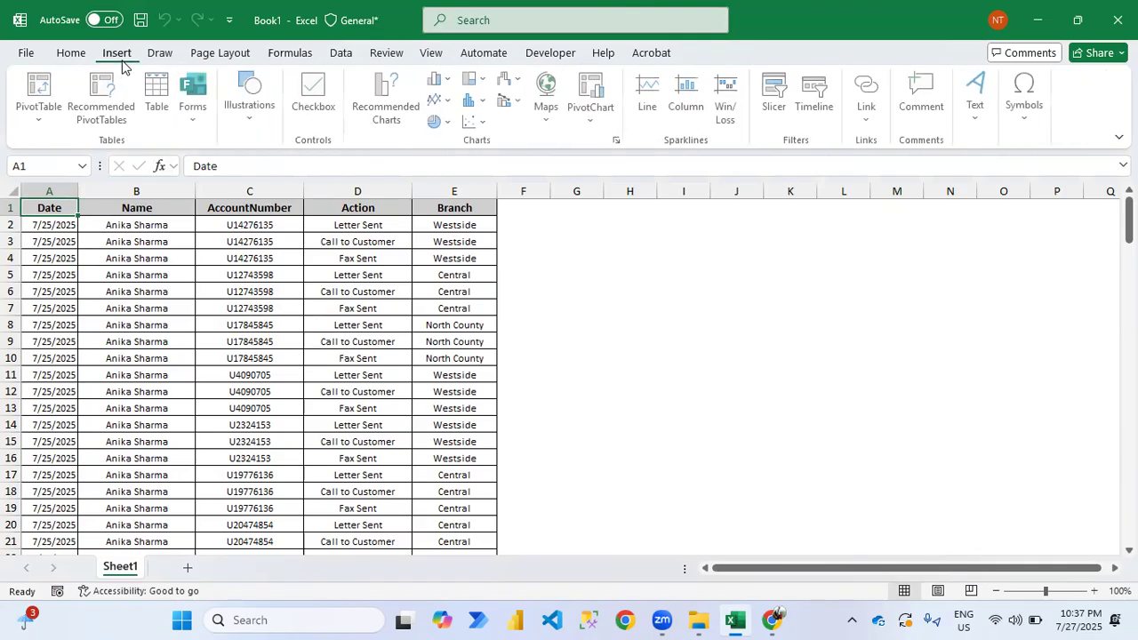
pyautogui.click(40, 97)
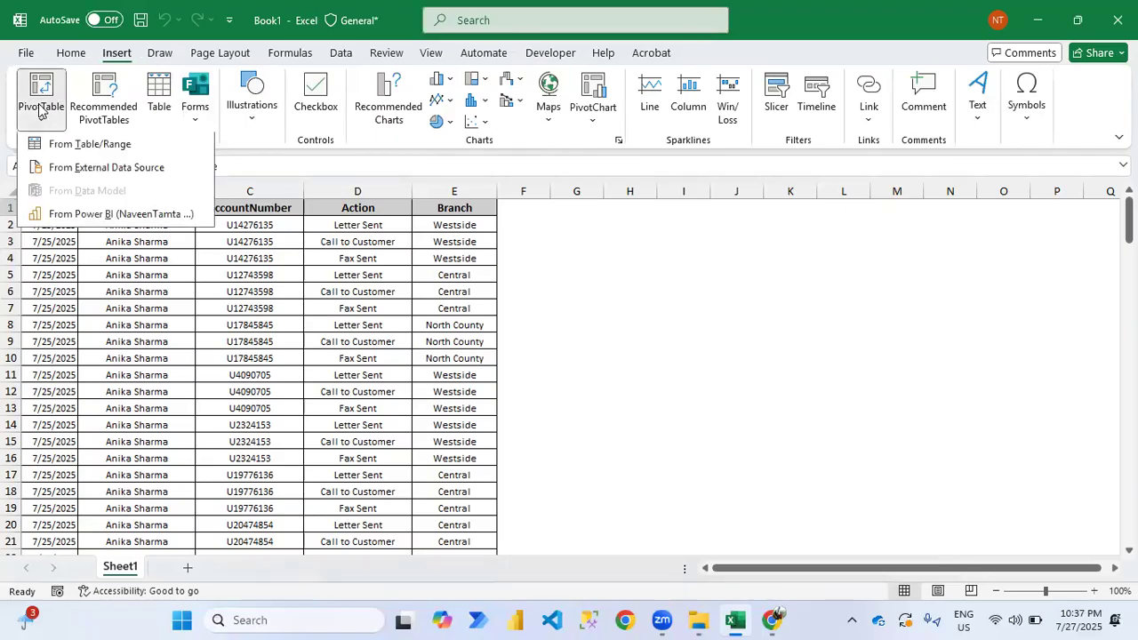
pyautogui.click(78, 150)
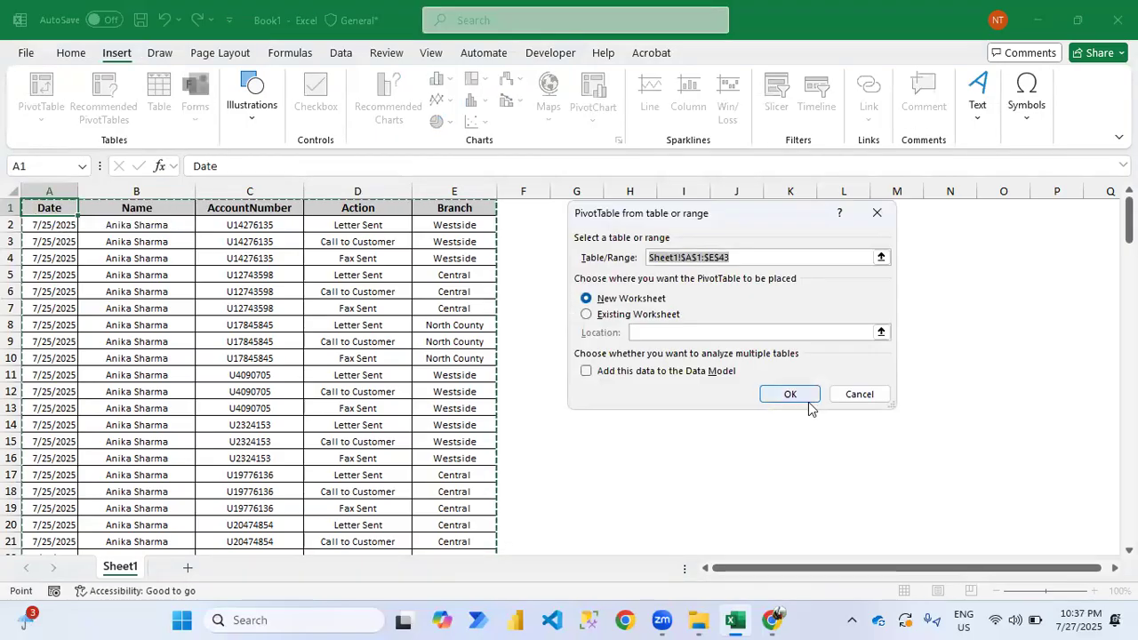
pyautogui.click(790, 396)
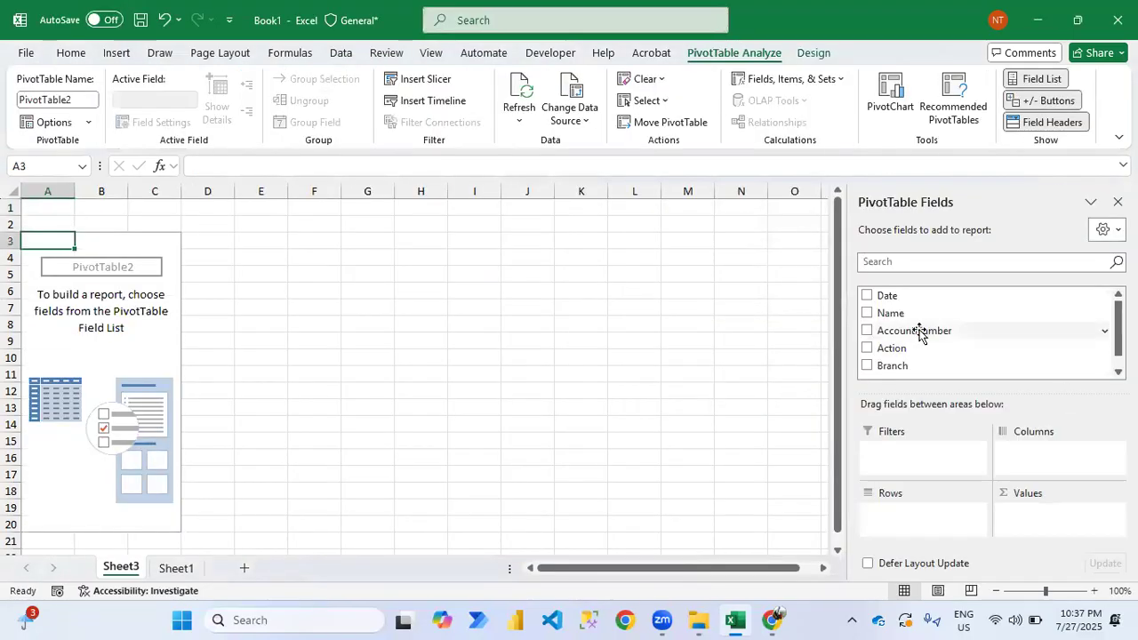
# Build the PivotTable with Date, Name and AccountNumber as row fields and the count of AccountNumber as values
pyautogui.moveTo(897, 312); pyautogui.dragTo(905, 516)
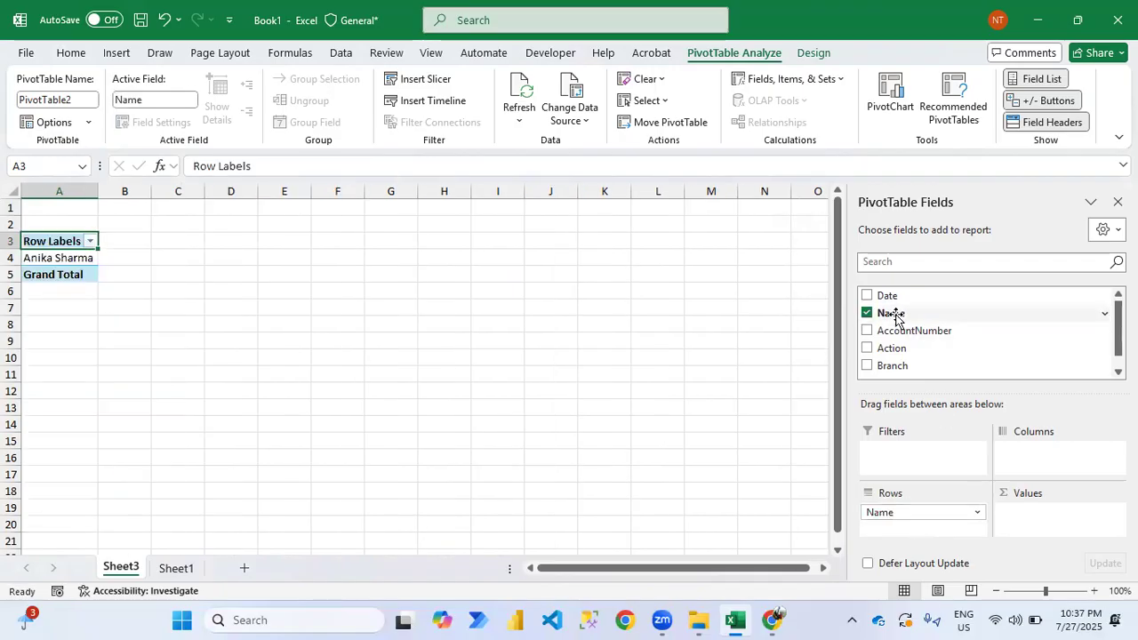
pyautogui.moveTo(884, 295); pyautogui.dragTo(894, 507)
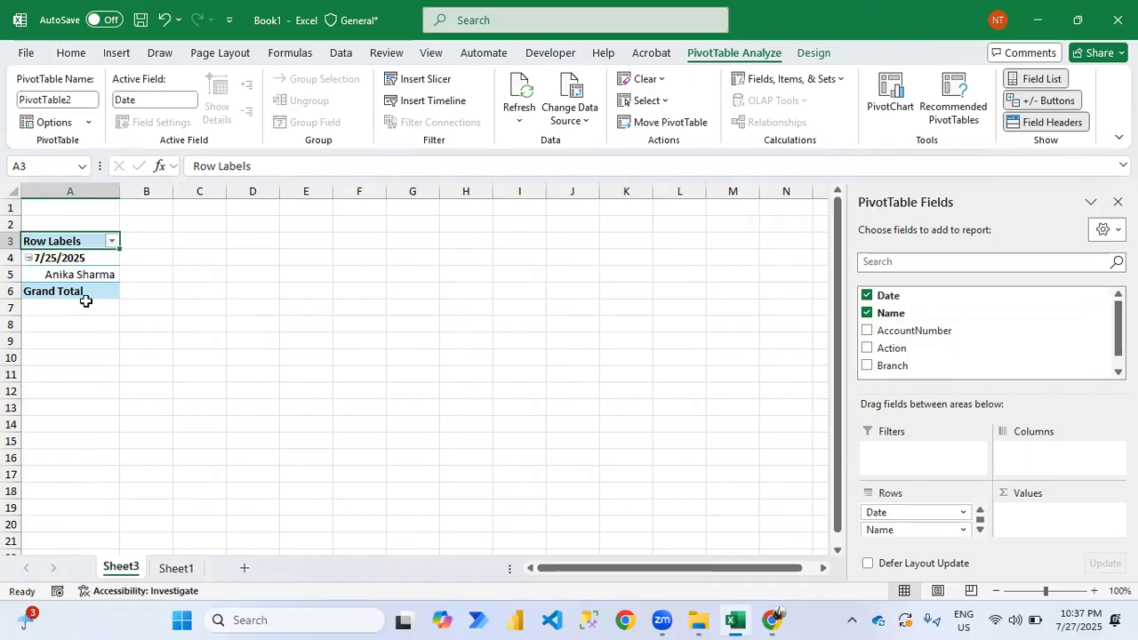
pyautogui.moveTo(918, 338); pyautogui.dragTo(919, 538)
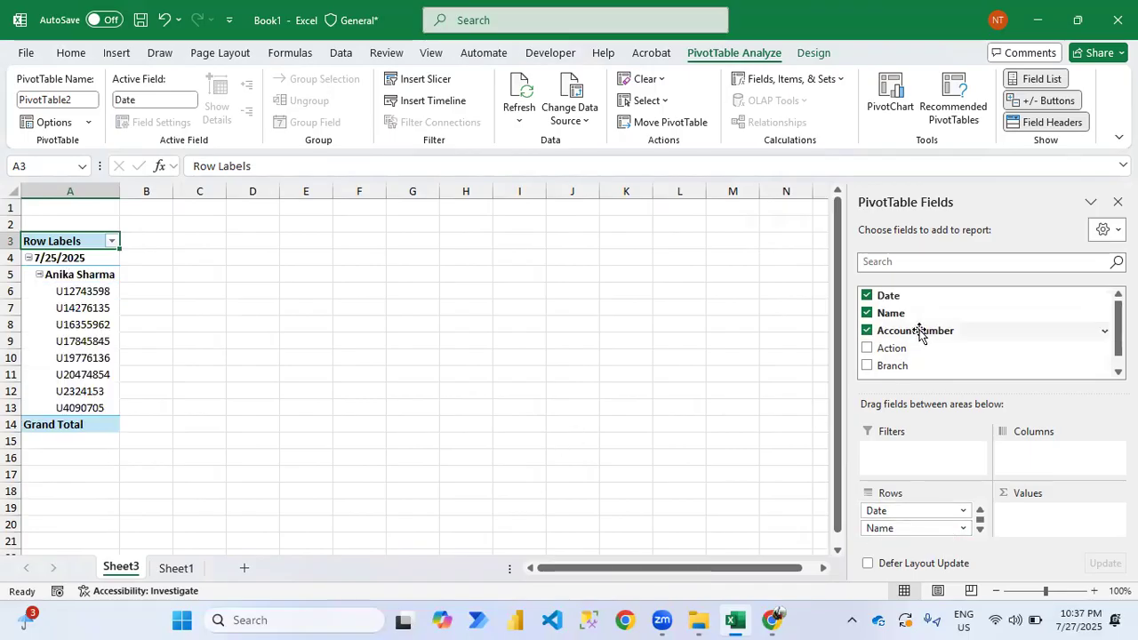
pyautogui.moveTo(920, 333); pyautogui.dragTo(1040, 516)
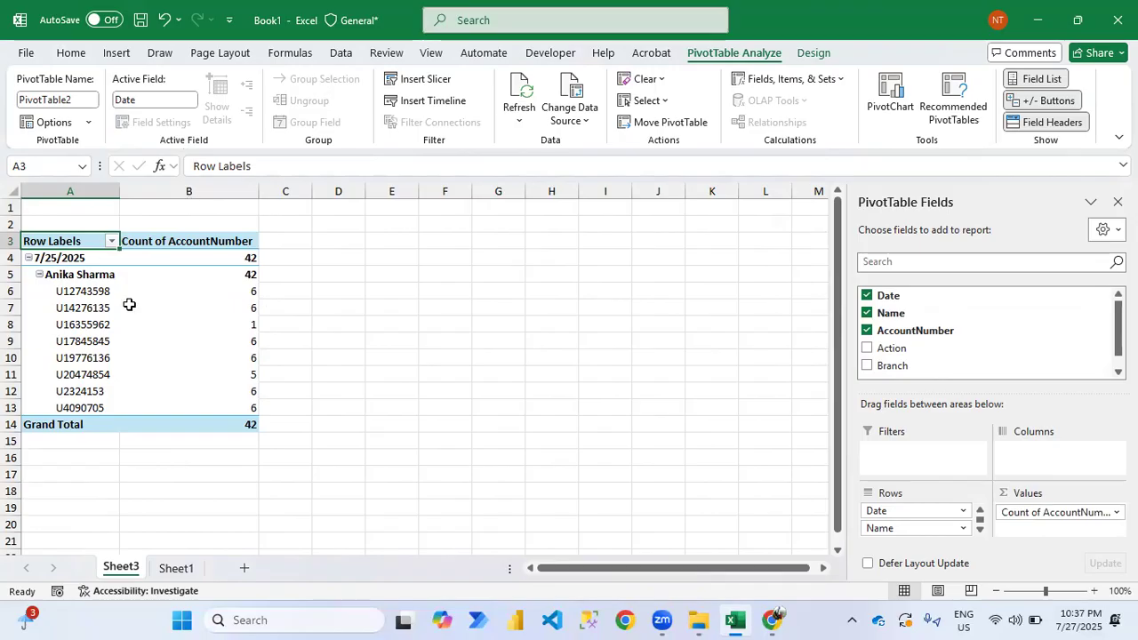
# Compare the PivotTable's grand total with the number of data rows in Sheet1
pyautogui.moveTo(129, 304)
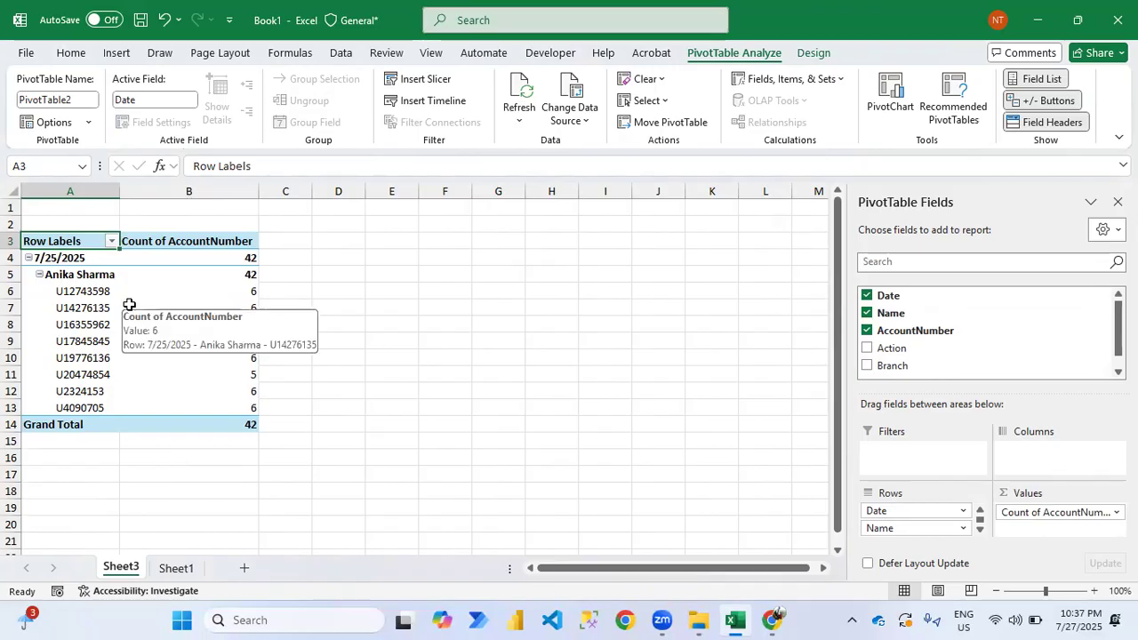
pyautogui.scroll(-1, 129, 304)
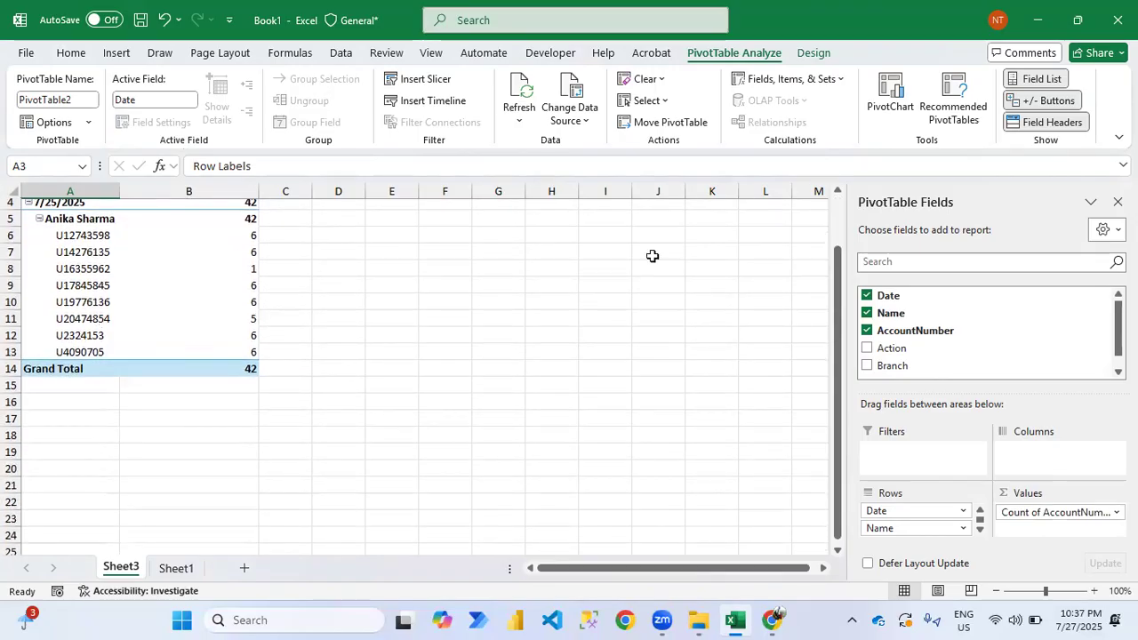
pyautogui.hotkey('ctrl', 'Home')
pyautogui.click(174, 569)
pyautogui.press('Down')
pyautogui.hotkey('ctrl', 'shift', 'Down')
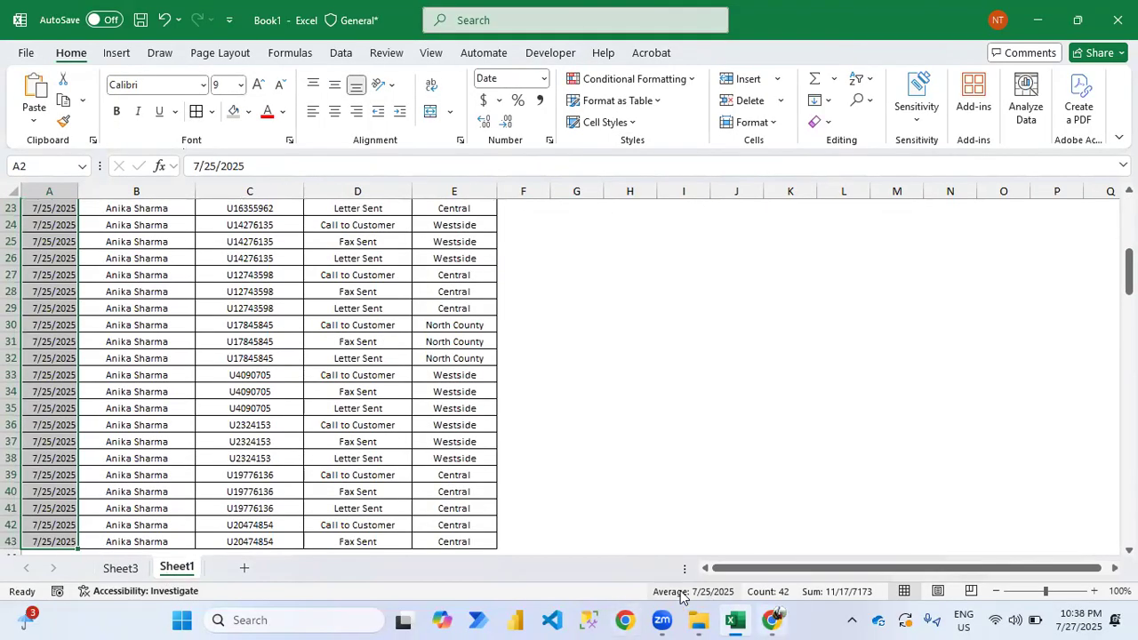
pyautogui.hotkey('ctrl', 'Home')
pyautogui.hotkey('ctrl', 'pageup')
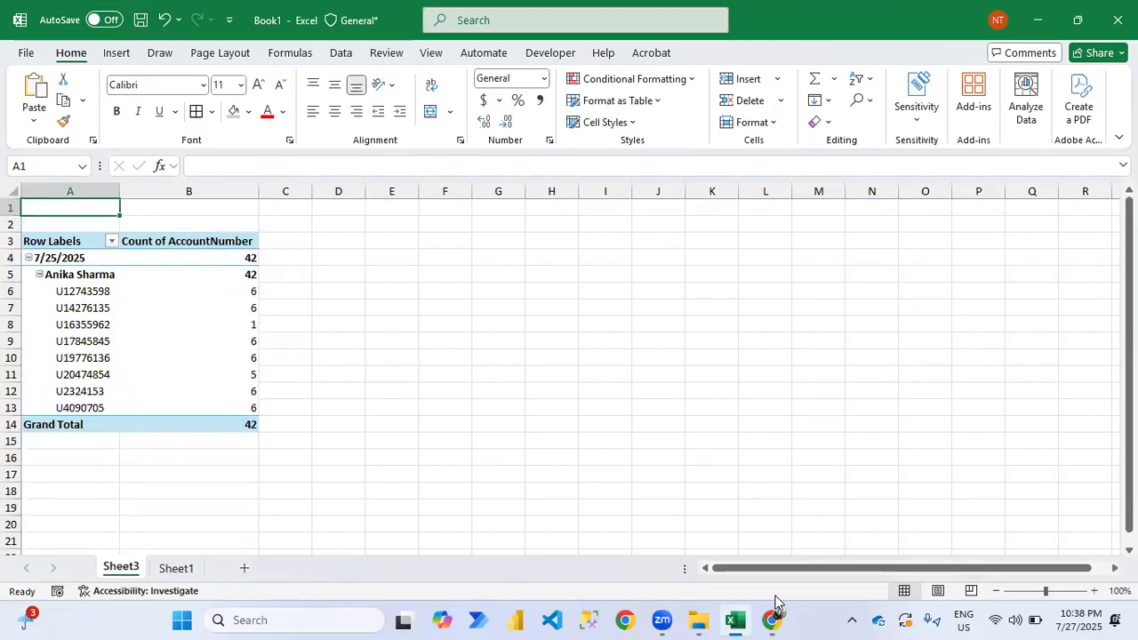
# Examine how many times each individual account number is counted in the PivotTable
pyautogui.click(92, 291)
pyautogui.click(261, 294)
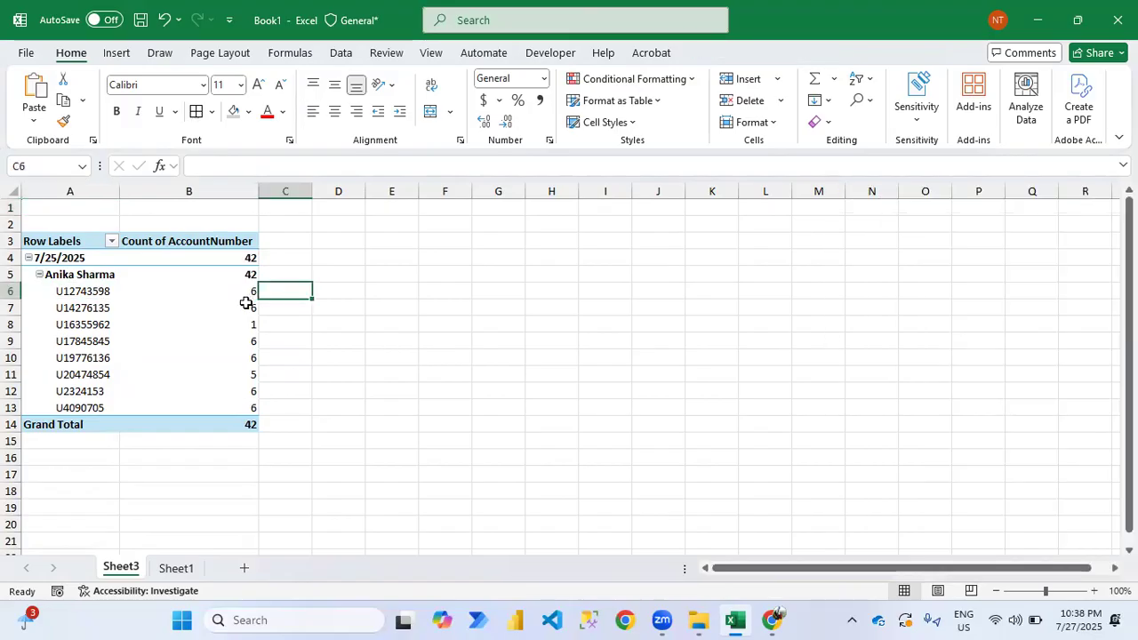
pyautogui.click(249, 307)
pyautogui.click(92, 331)
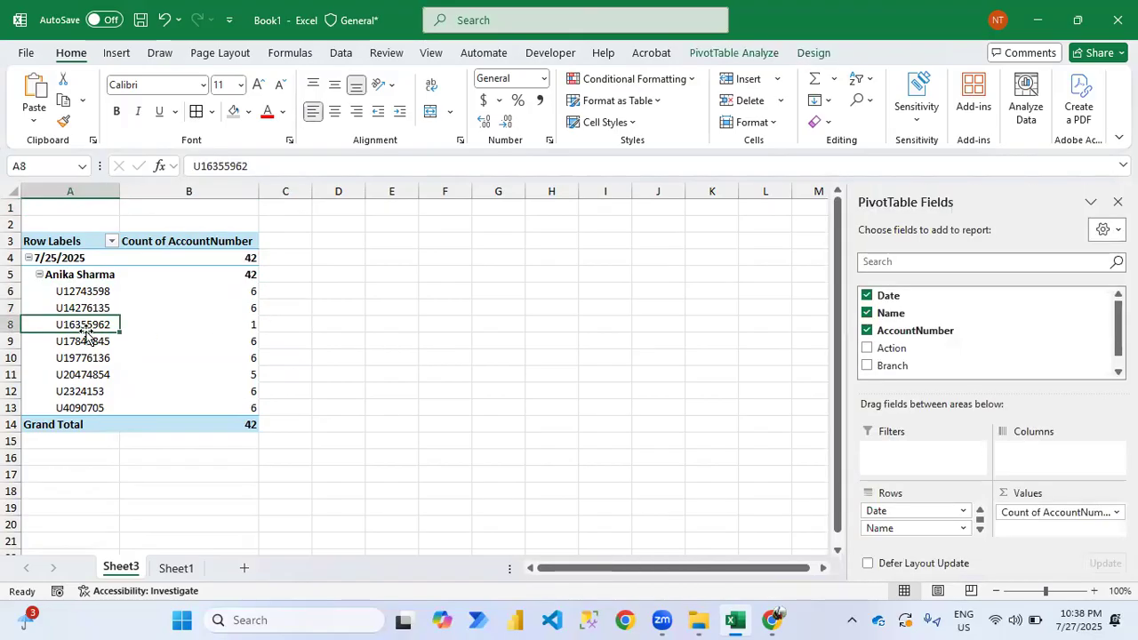
pyautogui.moveTo(254, 325); pyautogui.dragTo(54, 325)
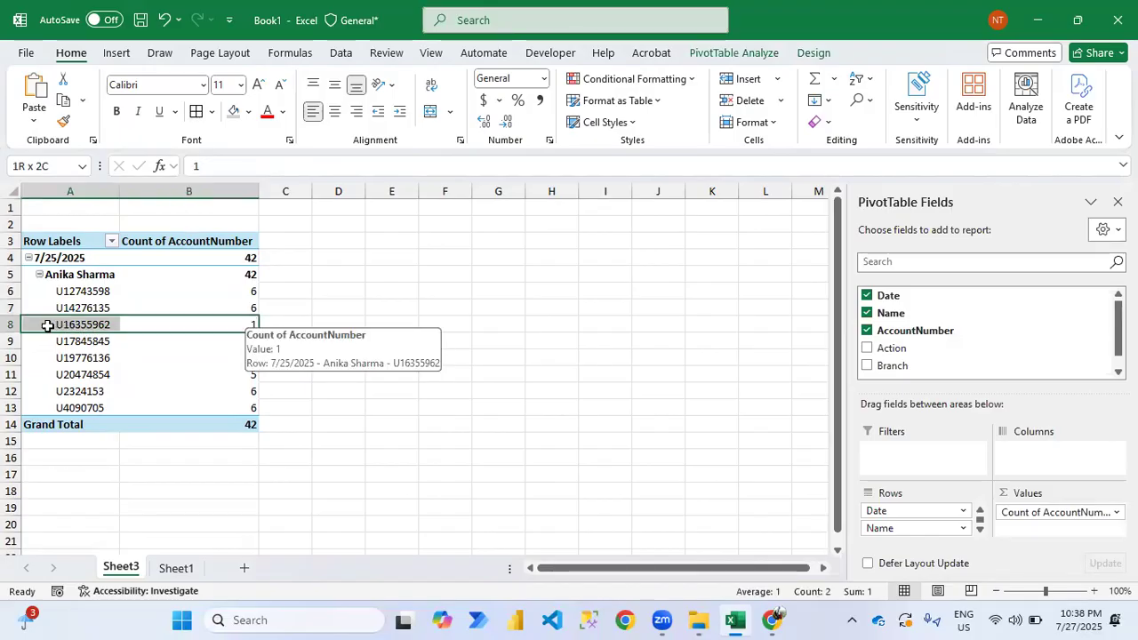
pyautogui.click(526, 304)
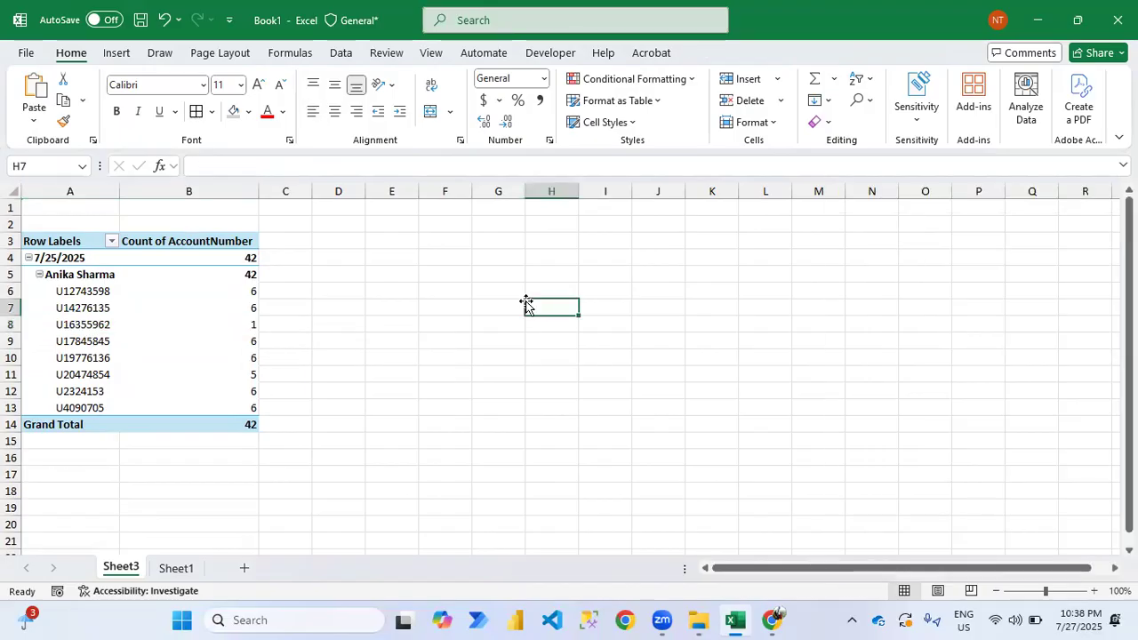
pyautogui.click(255, 360)
pyautogui.click(255, 390)
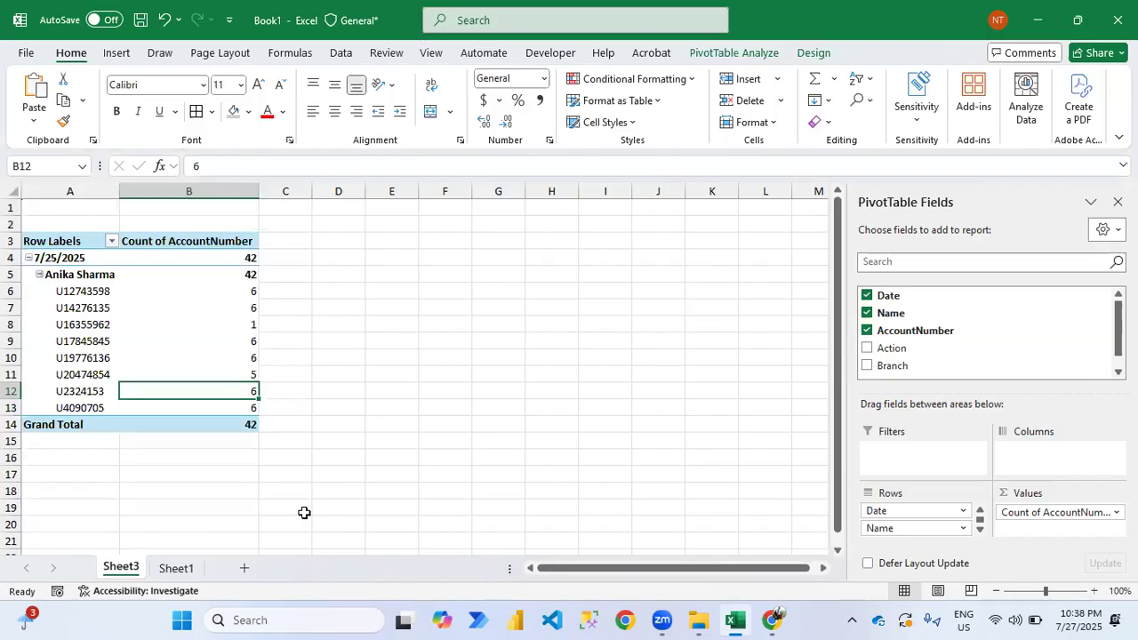
# Add the header "Unique AccountNumber" in cell F1 of Sheet1 and auto-fit the column's width
pyautogui.click(183, 569)
pyautogui.click(547, 224)
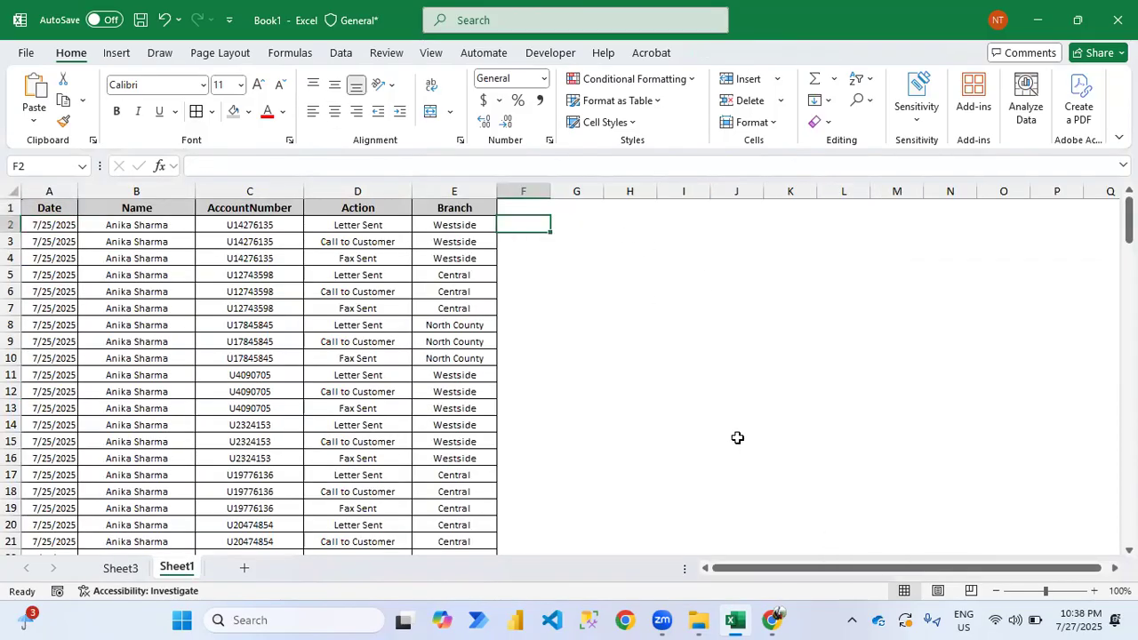
pyautogui.press('Left')
pyautogui.press('Left')
pyautogui.press('Left')
pyautogui.press('Right')
pyautogui.press('Right')
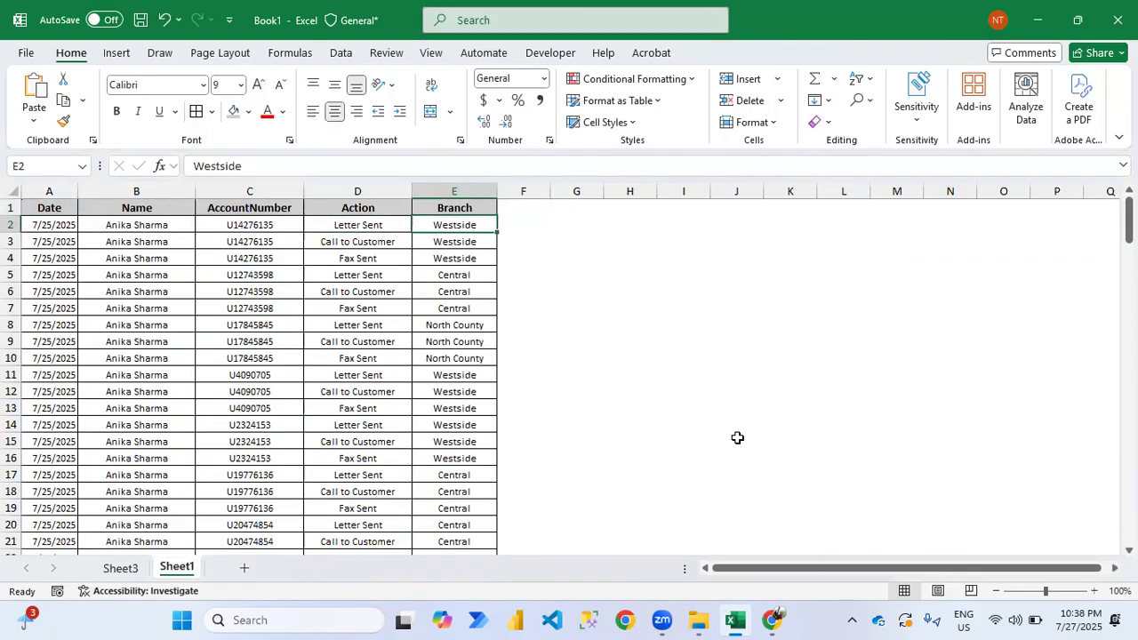
pyautogui.press('Up')
pyautogui.press('Right')
pyautogui.write('Un')
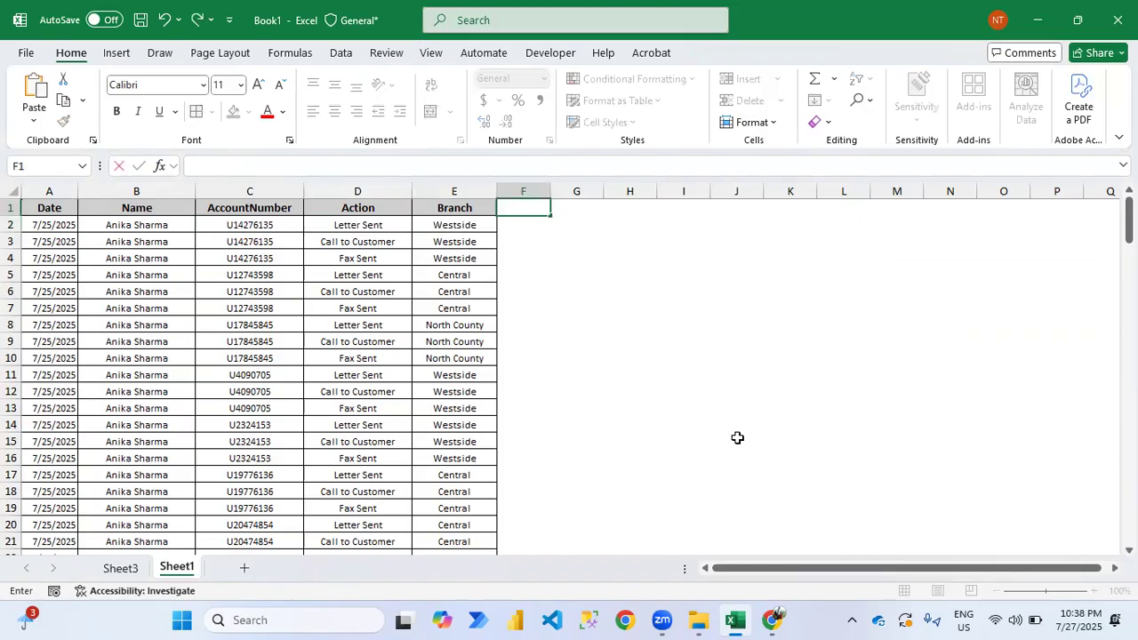
pyautogui.write('ique AccountNumber')
pyautogui.hotkey('ctrl', 'Return')
pyautogui.hotkey('alt', 'o')
pyautogui.press('c')
pyautogui.press('a')
# Mark the first row of each of the first six account numbers by entering 1 in F2, F5, F8, F11, F14 and F17
pyautogui.press('Down')
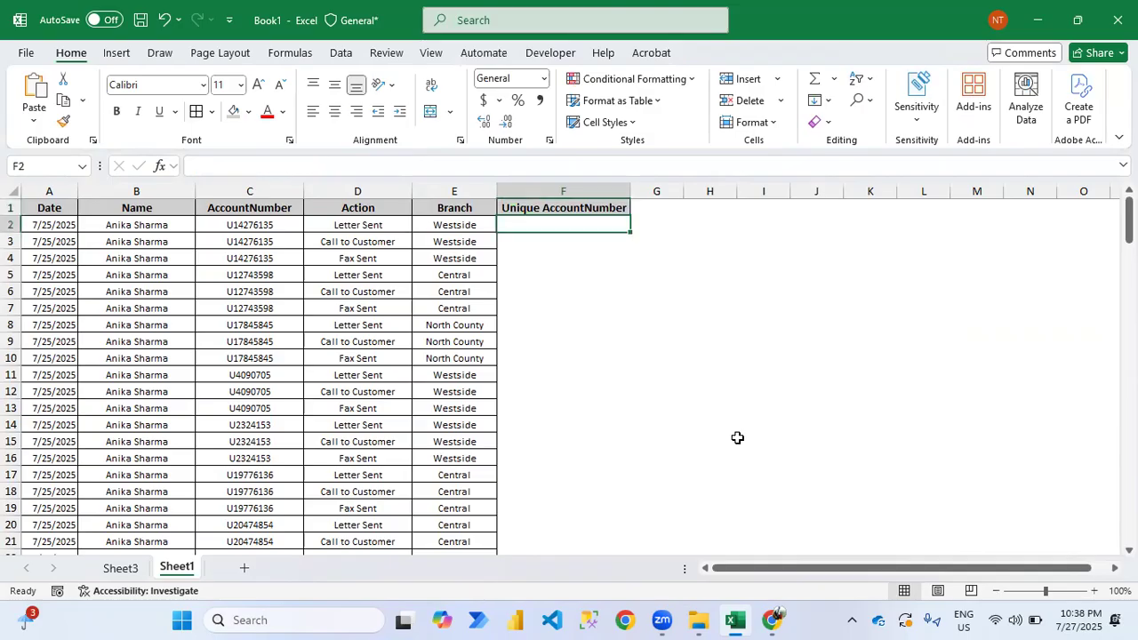
pyautogui.write('1')
pyautogui.press('Return')
pyautogui.press('Down')
pyautogui.press('Down')
pyautogui.write('1')
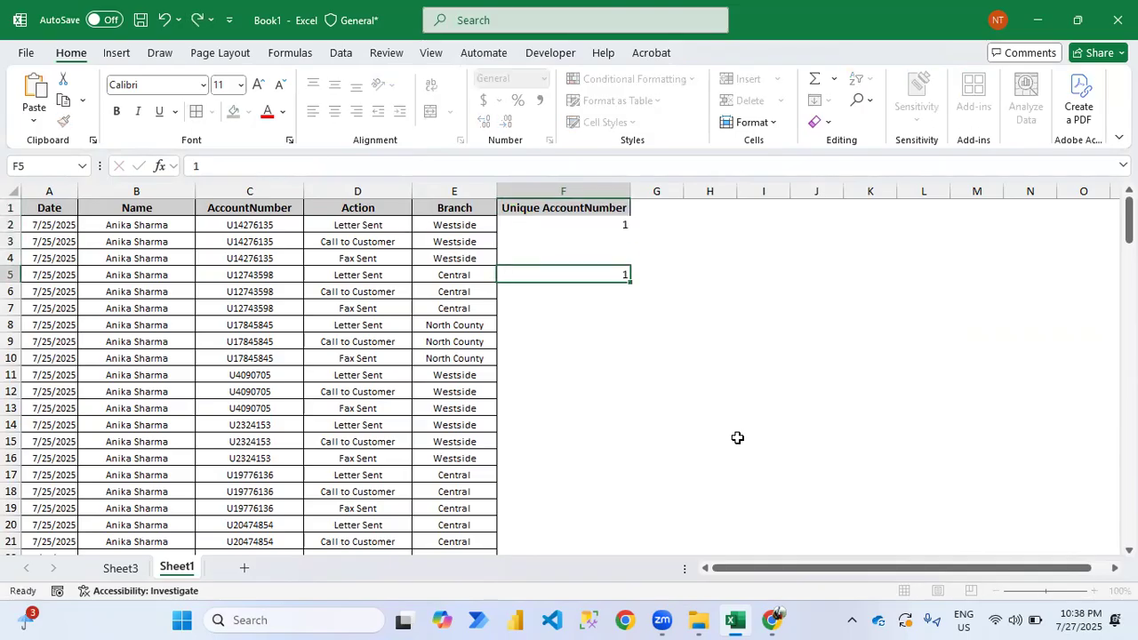
pyautogui.press('Return')
pyautogui.press('Down')
pyautogui.press('Down')
pyautogui.write('1')
pyautogui.press('Return')
pyautogui.press('Down')
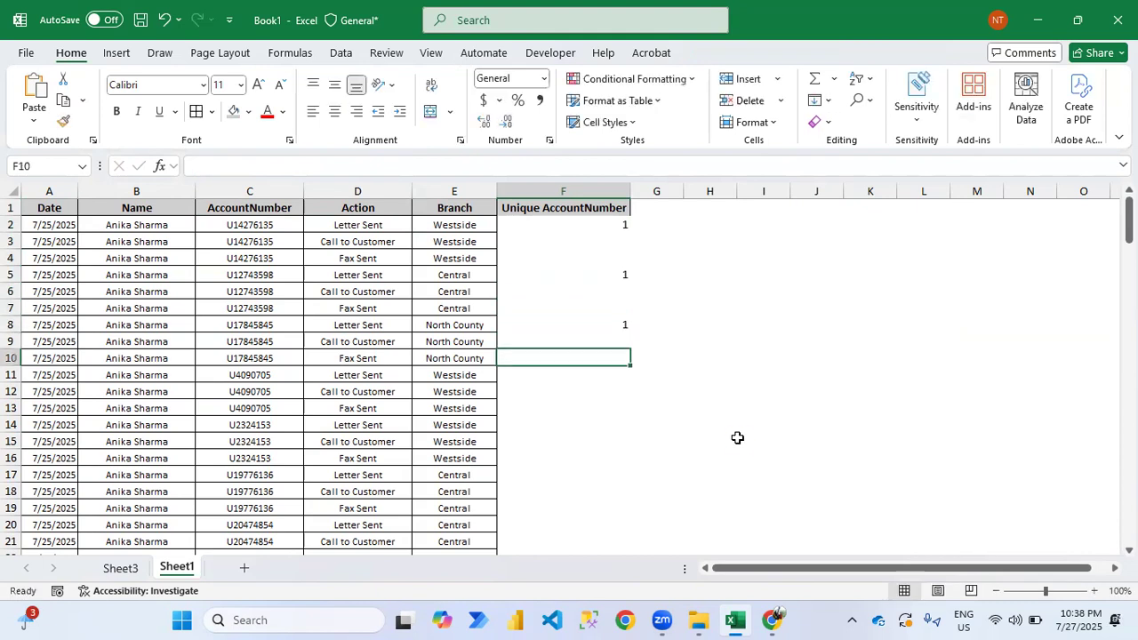
pyautogui.press('Down')
pyautogui.write('1')
pyautogui.press('Return')
pyautogui.press('Up')
pyautogui.hotkey('shift', 'space')
pyautogui.press('Down')
pyautogui.press('Down')
pyautogui.press('Down')
pyautogui.write('1')
pyautogui.press('Return')
pyautogui.press('Down')
pyautogui.press('Down')
pyautogui.write('1')
pyautogui.press('Return')
pyautogui.press('Down')
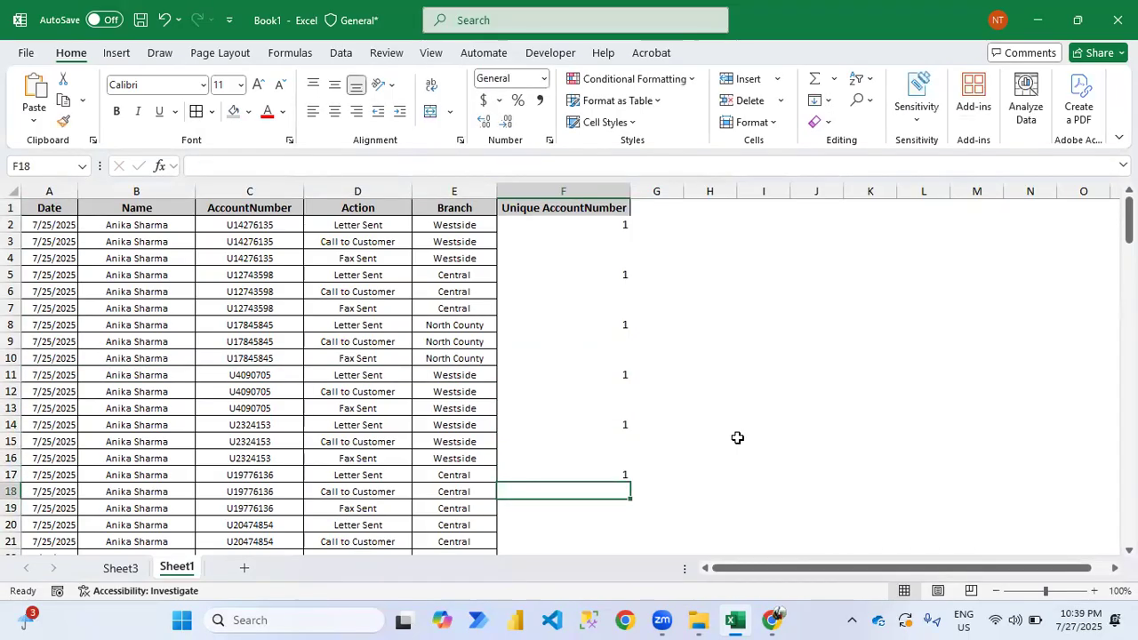
# Review the Branch column's entries from E2 to the last data row, then return to the start of the sheet
pyautogui.press('Left')
pyautogui.hotkey('ctrl', 'Up')
pyautogui.press('Down')
pyautogui.hotkey('ctrl', 'shift', 'Down')
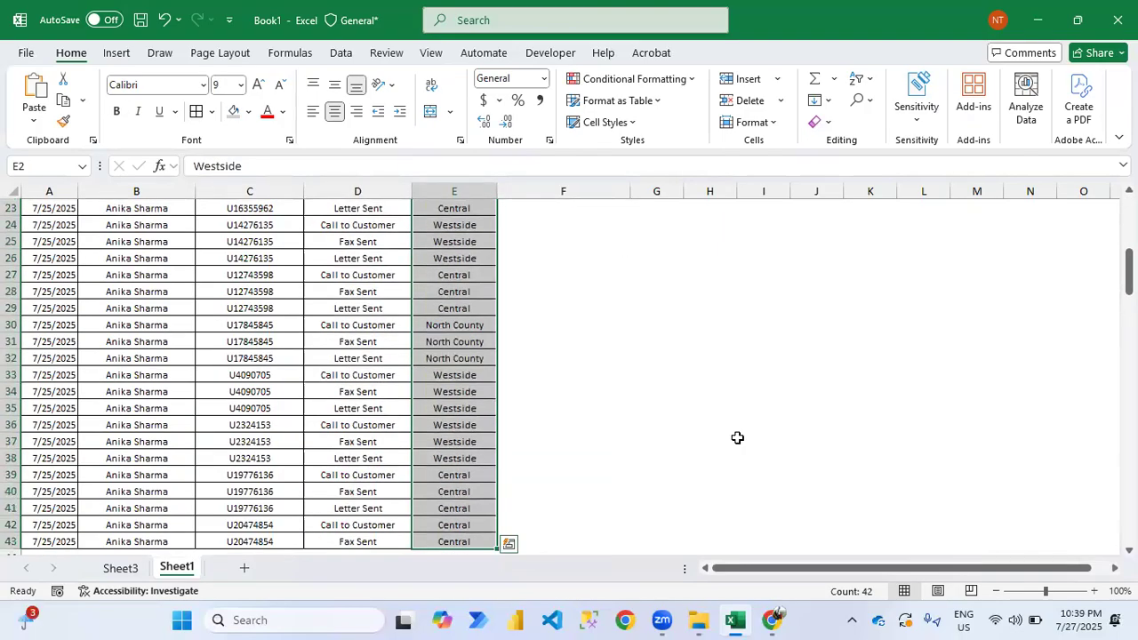
pyautogui.hotkey('ctrl', 'q')
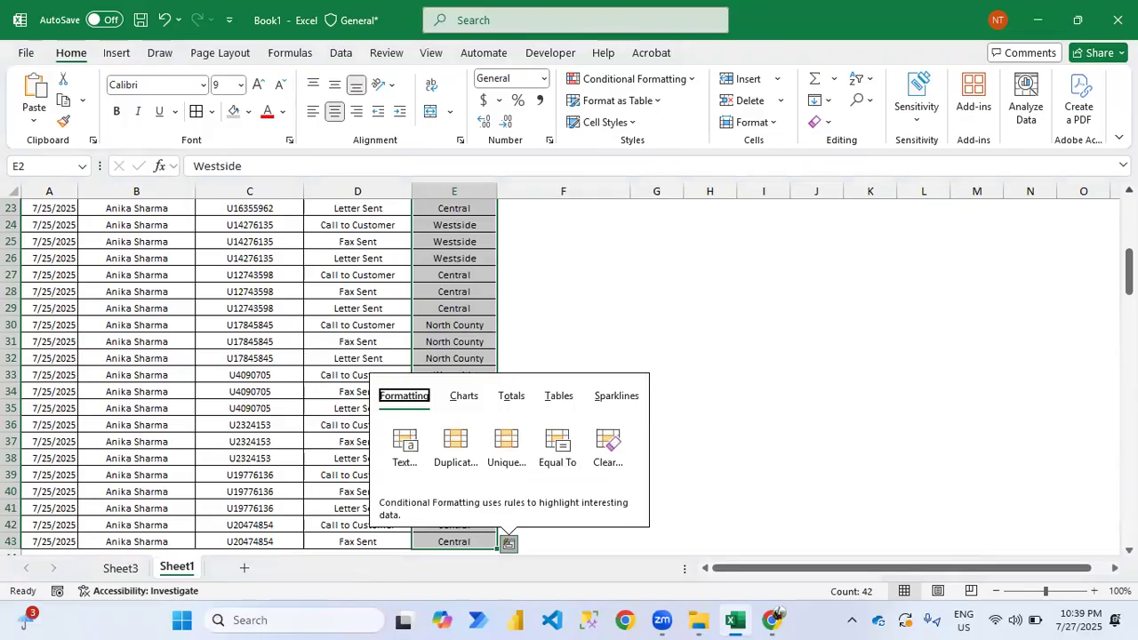
pyautogui.click(779, 353)
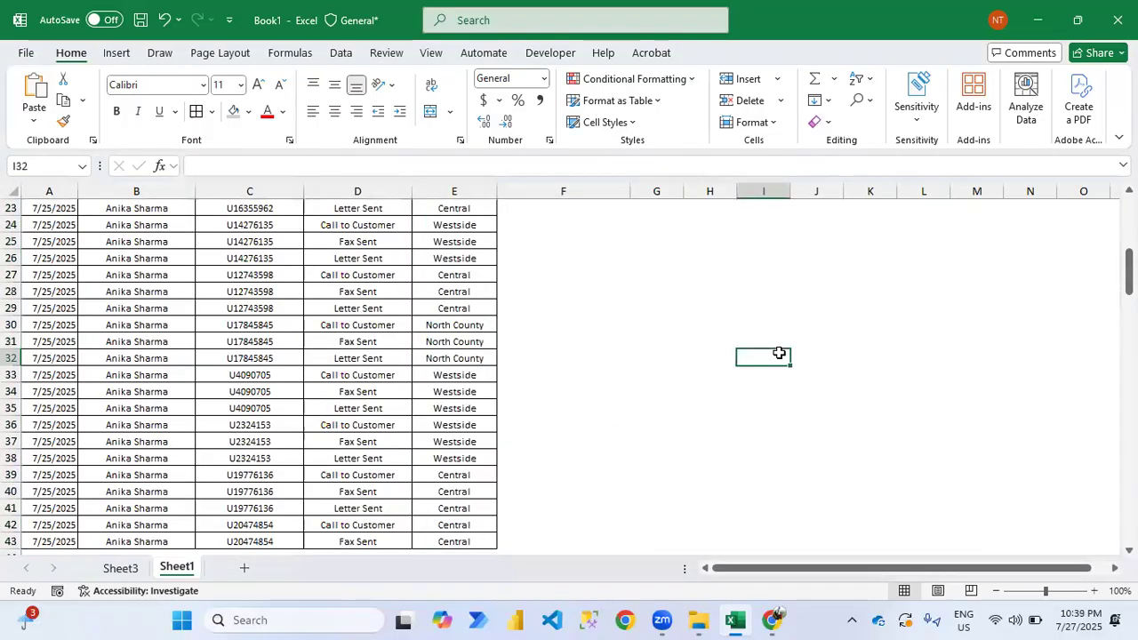
pyautogui.press('Home')
pyautogui.hotkey('ctrl', 'Up')
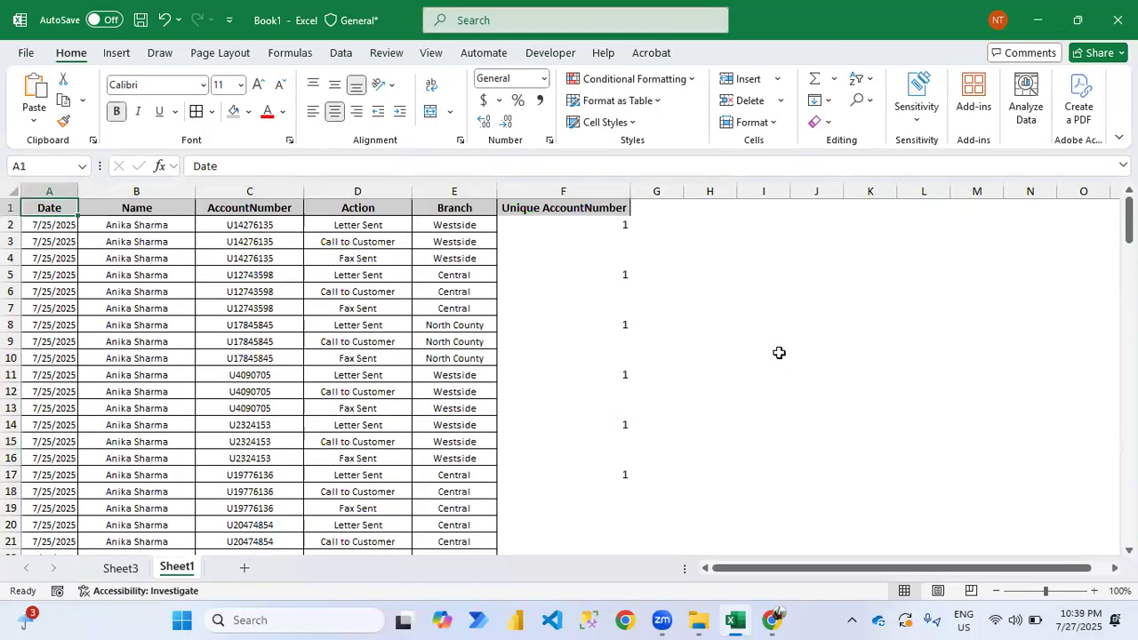
# Center the values in F2:F17 of the Unique AccountNumber column
pyautogui.press('Right')
pyautogui.press('Right')
pyautogui.press('Right')
pyautogui.press('Right')
pyautogui.press('Right')
pyautogui.press('Down')
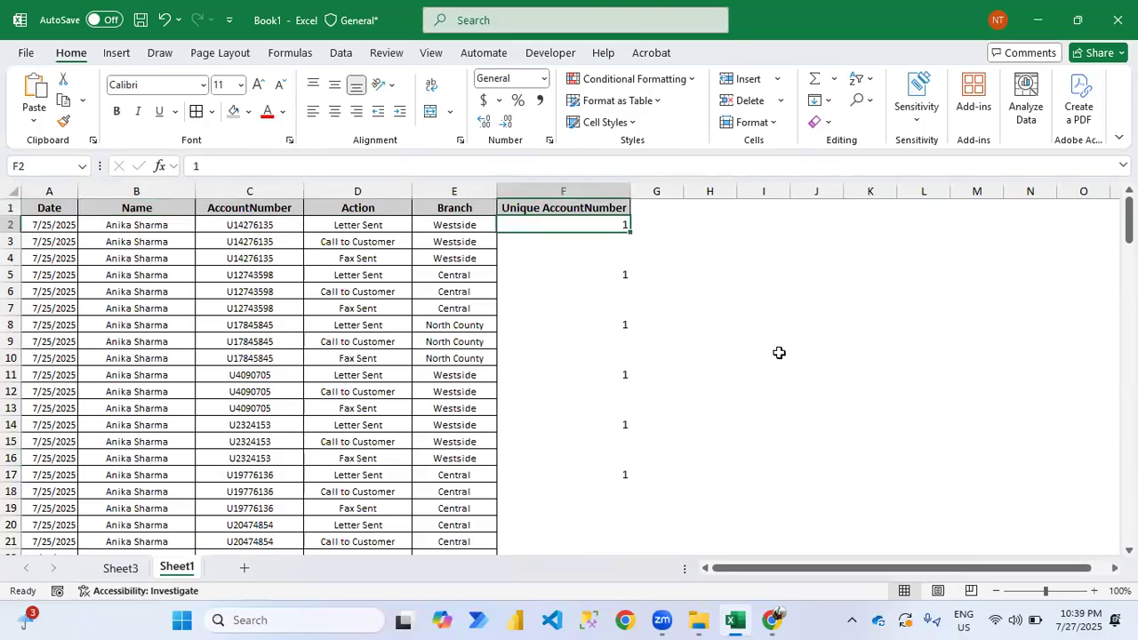
pyautogui.hotkey('ctrl', 'shift', 'Down')
pyautogui.hotkey('ctrl', 'shift', 'Down')
pyautogui.hotkey('ctrl', 'shift', 'Down')
pyautogui.hotkey('ctrl', 'shift', 'Down')
pyautogui.hotkey('ctrl', 'shift', 'Down')
pyautogui.hotkey('alt', 'h')
pyautogui.press('a')
pyautogui.press('c')
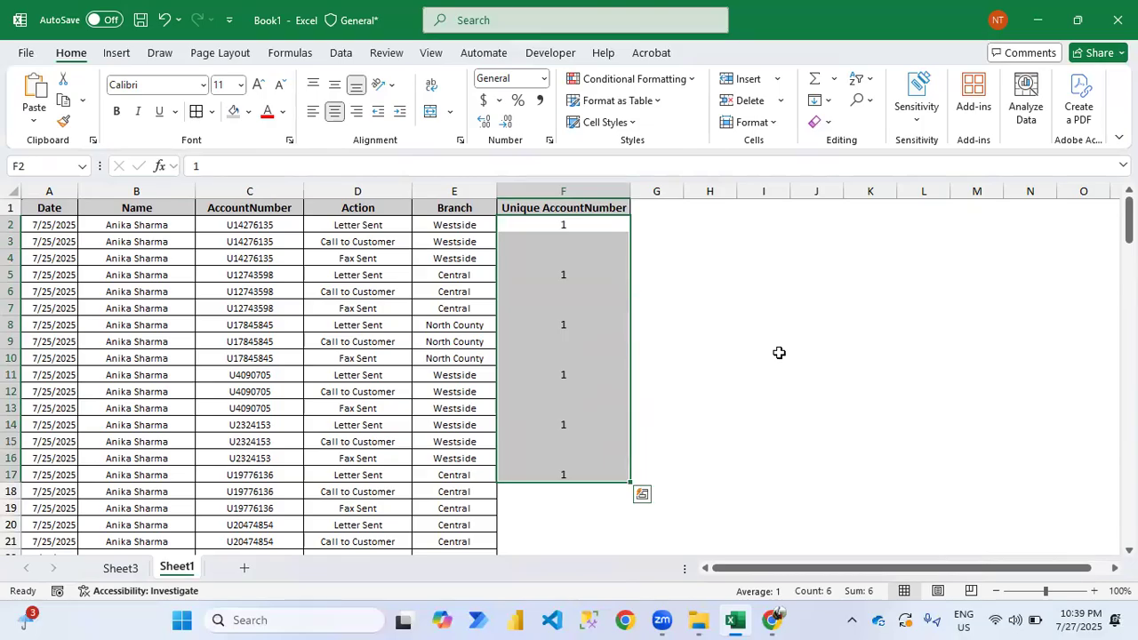
# Clear the manually entered 1s from F2:F17 in the Unique AccountNumber column
pyautogui.press('Up')
pyautogui.press('Down')
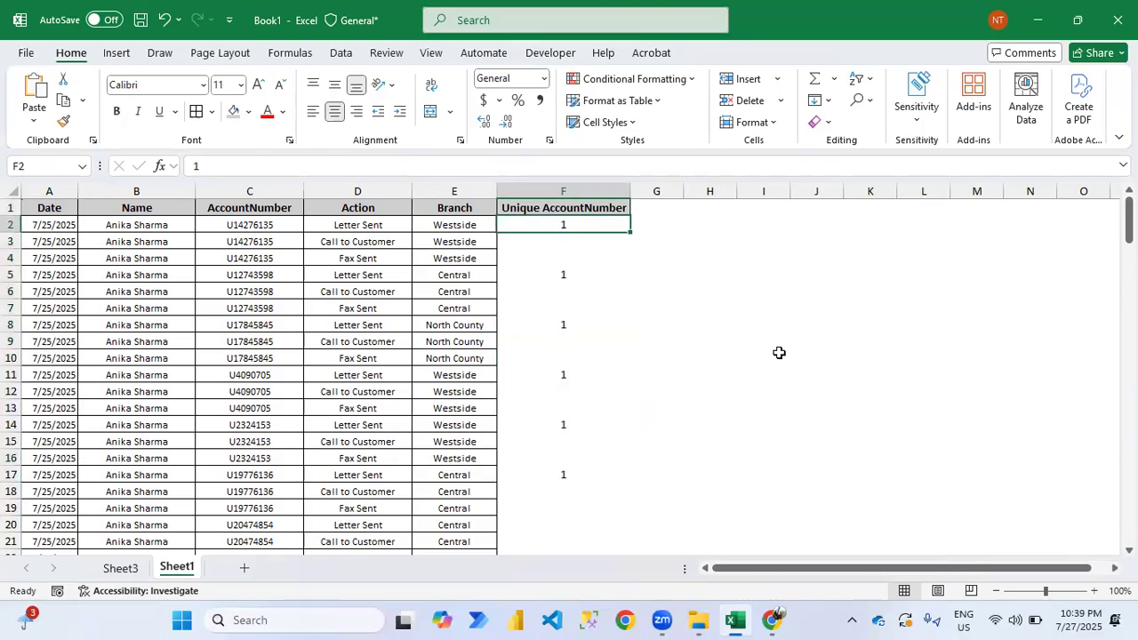
pyautogui.hotkey('shift', 'Down')
pyautogui.hotkey('shift', 'Down')
pyautogui.hotkey('shift', 'Down')
pyautogui.hotkey('shift', 'Down')
pyautogui.hotkey('shift', 'Down')
pyautogui.hotkey('shift', 'Down')
pyautogui.hotkey('shift', 'Down')
pyautogui.hotkey('shift', 'Down')
pyautogui.hotkey('shift', 'Down')
pyautogui.hotkey('shift', 'Down')
pyautogui.hotkey('shift', 'Down')
pyautogui.hotkey('shift', 'Down')
pyautogui.hotkey('shift', 'Down')
pyautogui.hotkey('shift', 'Down')
pyautogui.hotkey('shift', 'Down')
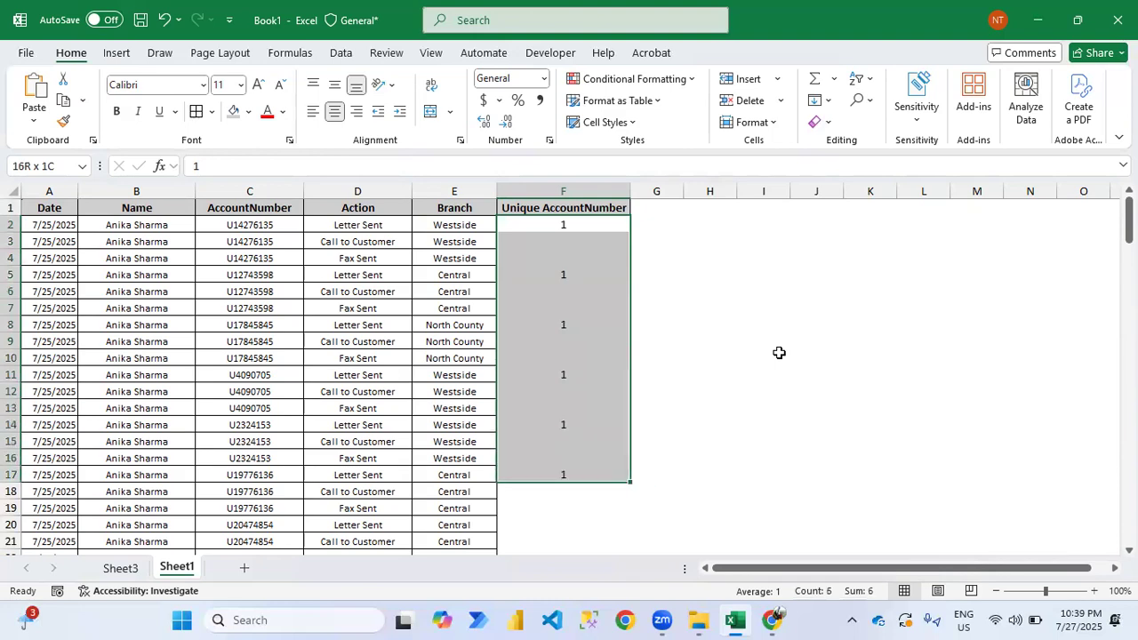
pyautogui.press('Delete')
pyautogui.press('Up')
pyautogui.press('Down')
# Apply borders to all cells of the data range A1:F43, including the Unique AccountNumber column
pyautogui.press('Left')
pyautogui.hotkey('ctrl', 'Home')
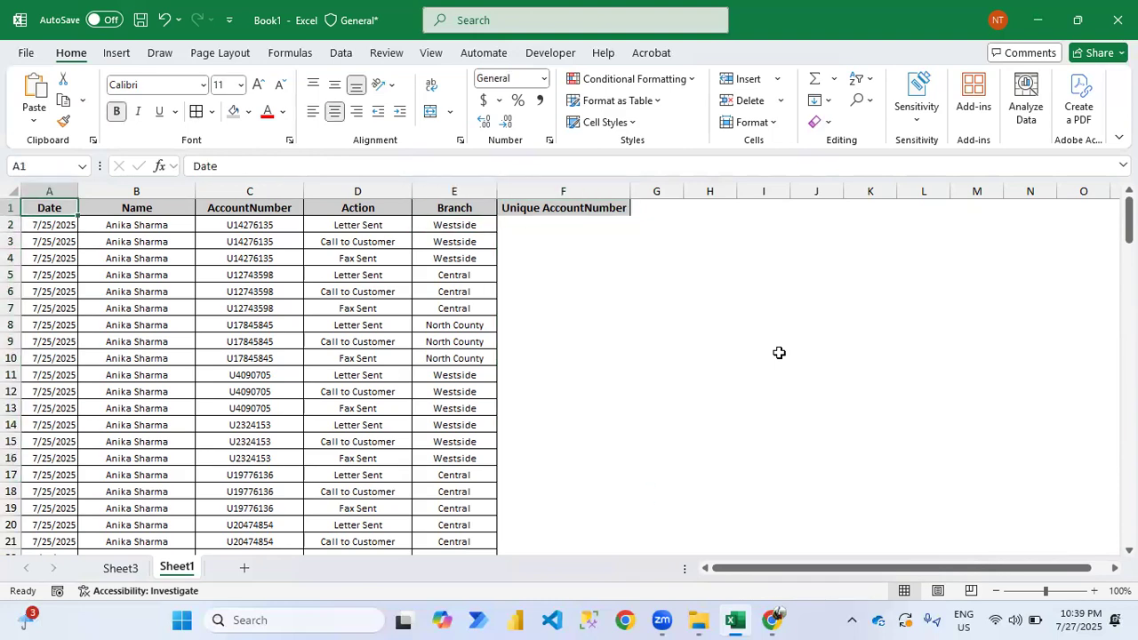
pyautogui.hotkey('ctrl', 'shift', 'Right')
pyautogui.hotkey('ctrl', 'shift', 'Down')
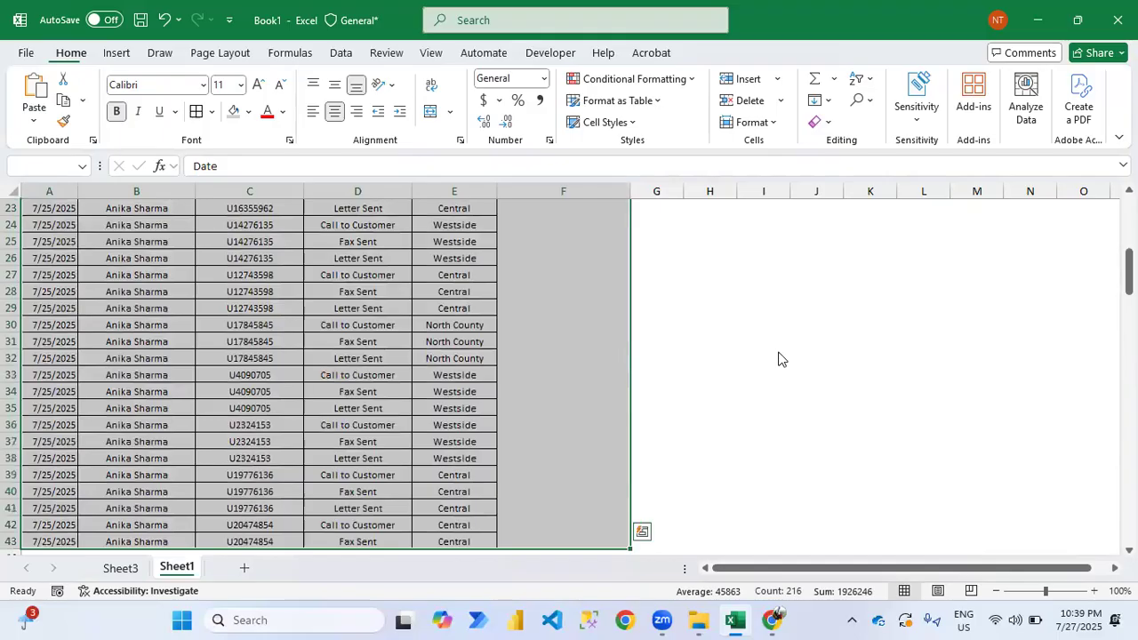
pyautogui.hotkey('ctrl', 'Home')
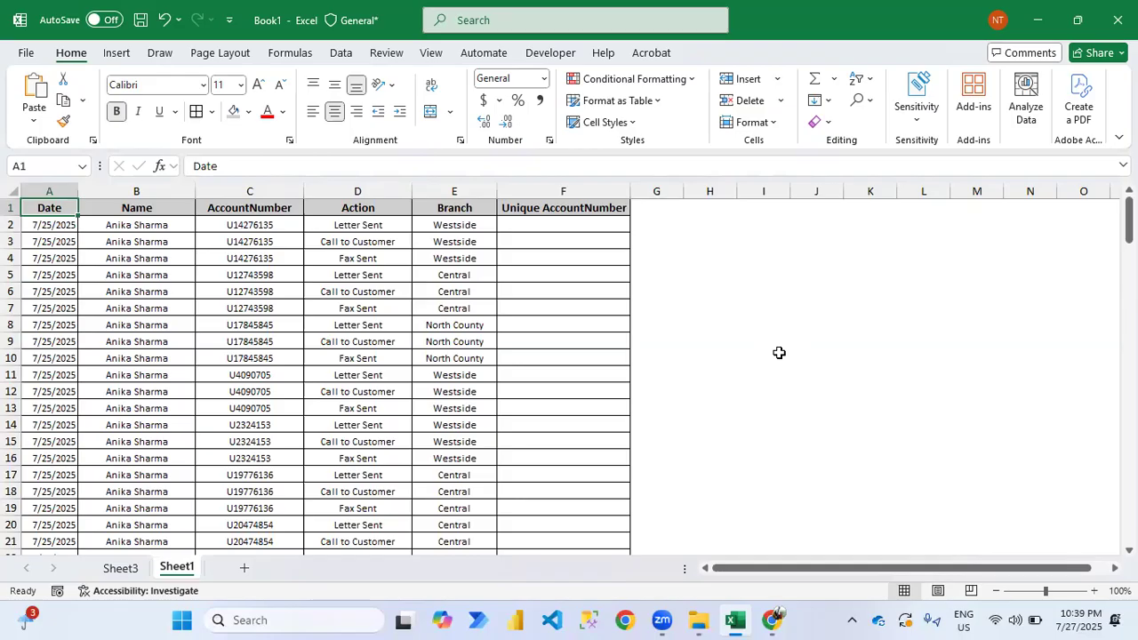
# Enter the formula =IF(C1<>C2, 1,0) in F2 to mark where the account number differs from the row above
pyautogui.press('Right')
pyautogui.press('Right')
pyautogui.press('Right')
pyautogui.press('Right')
pyautogui.press('Right')
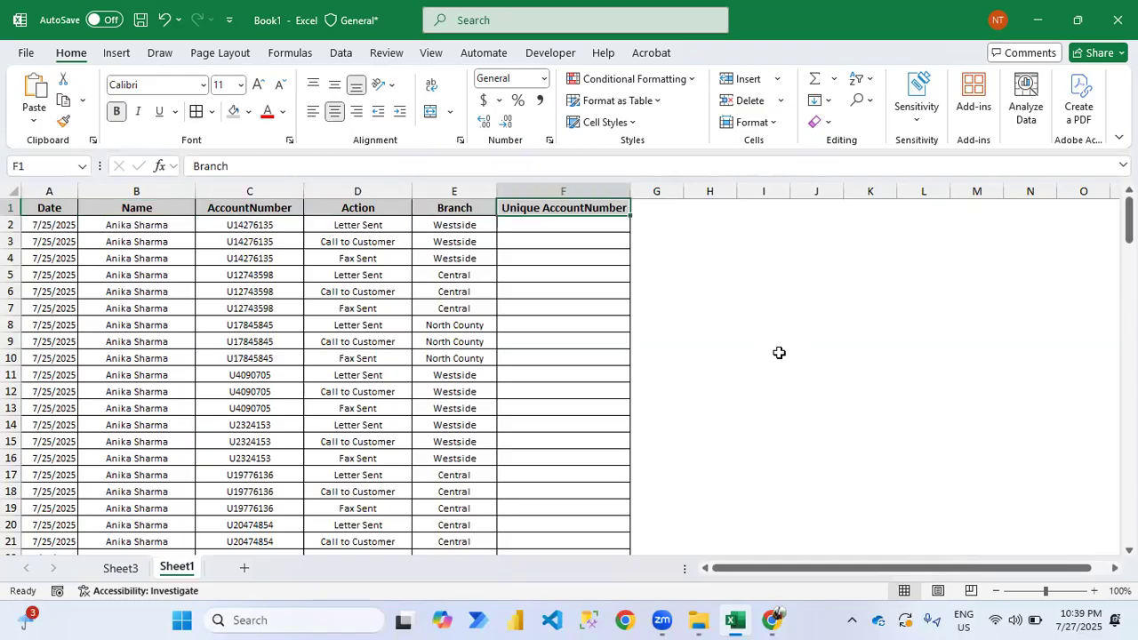
pyautogui.press('Down')
pyautogui.write('=IF(')
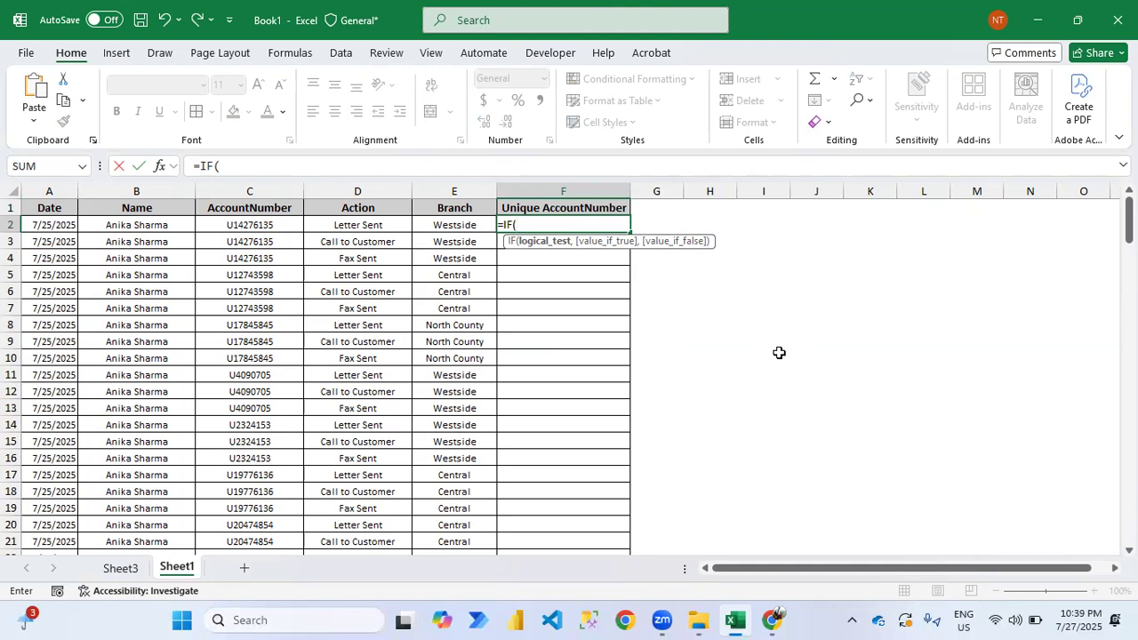
pyautogui.press('Up')
pyautogui.press('Left')
pyautogui.press('Left')
pyautogui.press('Left')
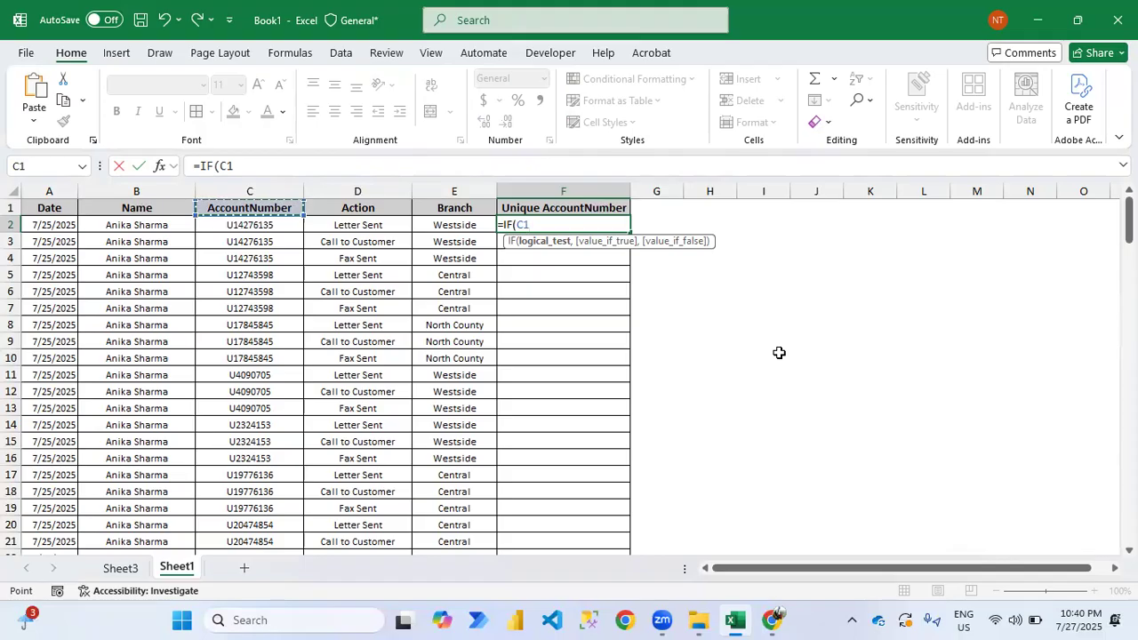
pyautogui.write('<>')
pyautogui.click(257, 227)
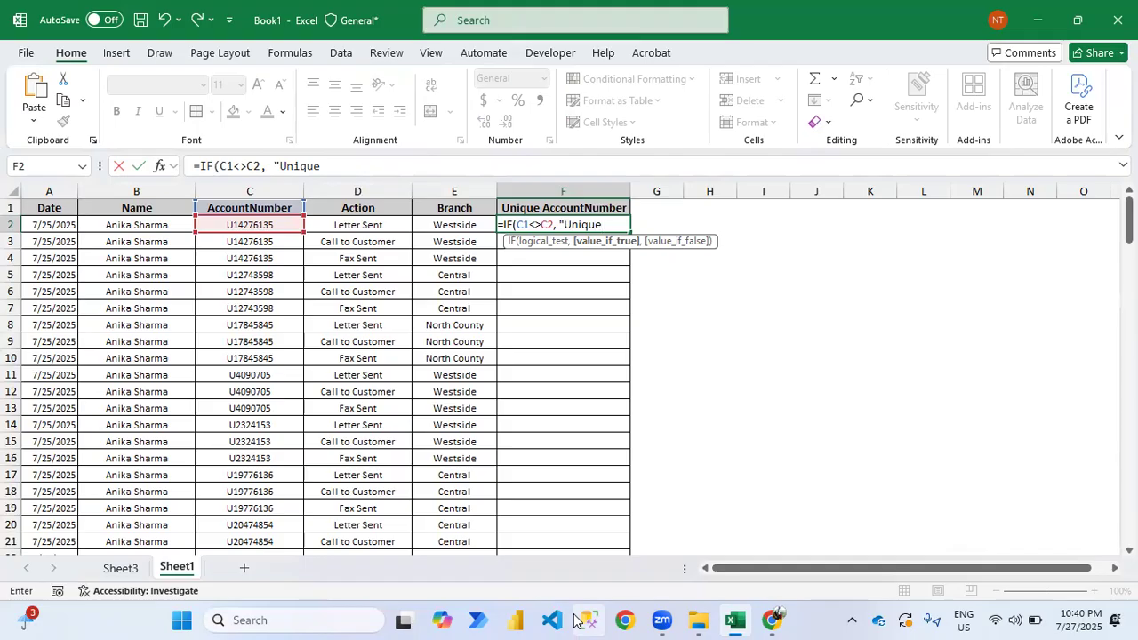
pyautogui.write(',')
pyautogui.press('BackSpace')
pyautogui.press('BackSpace')
pyautogui.press('BackSpace')
pyautogui.press('BackSpace')
pyautogui.press('BackSpace')
pyautogui.press('BackSpace')
pyautogui.write('1,0)')
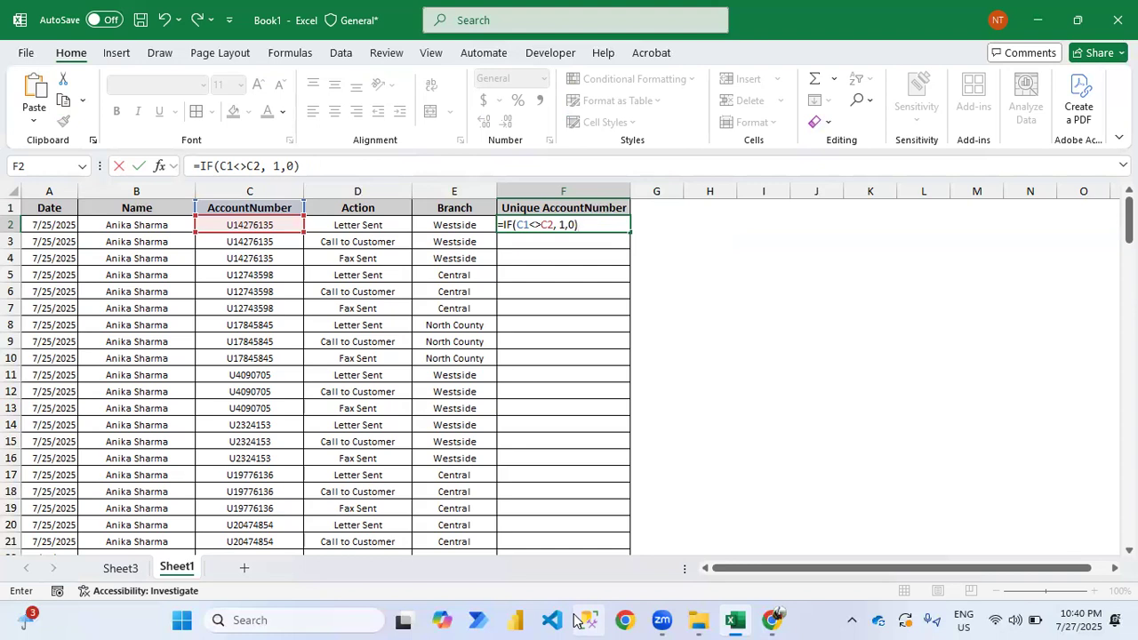
pyautogui.hotkey('ctrl', 'Return')
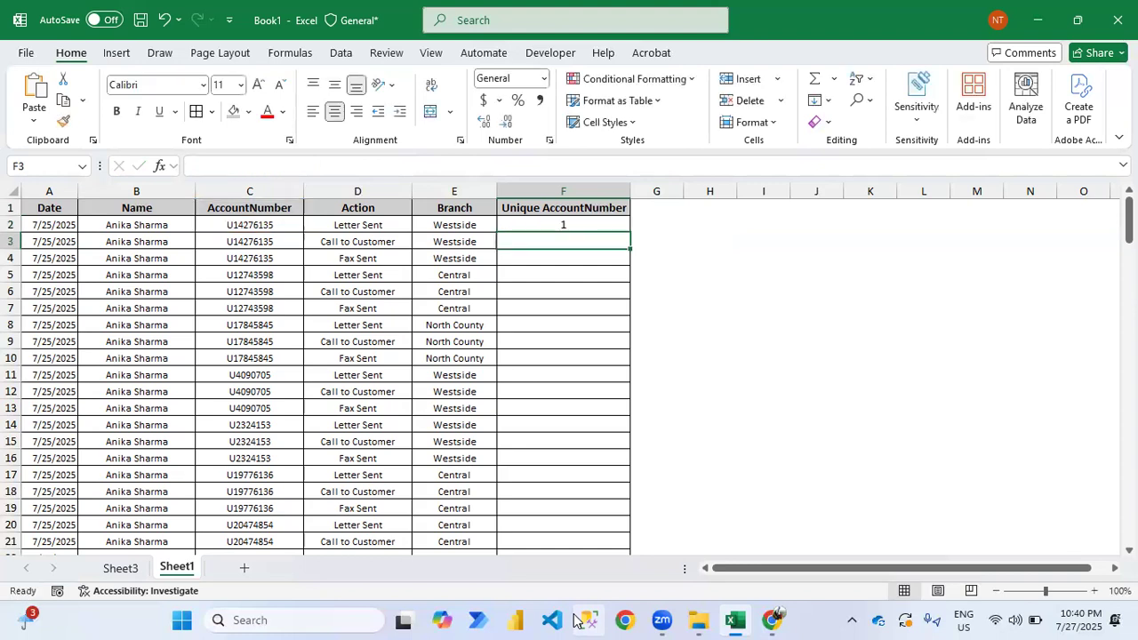
# Fill the IF formula down from F2 to F10
pyautogui.hotkey('shift', 'Down')
pyautogui.hotkey('shift', 'Down')
pyautogui.hotkey('shift', 'Down')
pyautogui.hotkey('shift', 'Down')
pyautogui.hotkey('shift', 'Down')
pyautogui.hotkey('shift', 'Down')
pyautogui.hotkey('shift', 'Down')
pyautogui.hotkey('shift', 'Down')
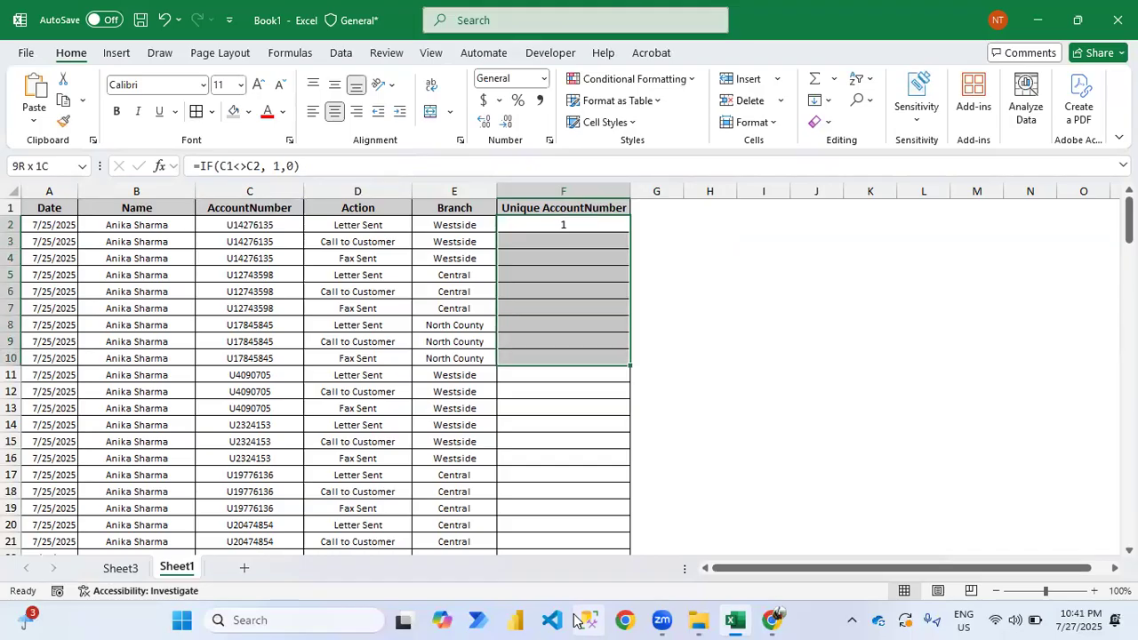
pyautogui.hotkey('ctrl', 'd')
pyautogui.press('Up')
pyautogui.press('Down')
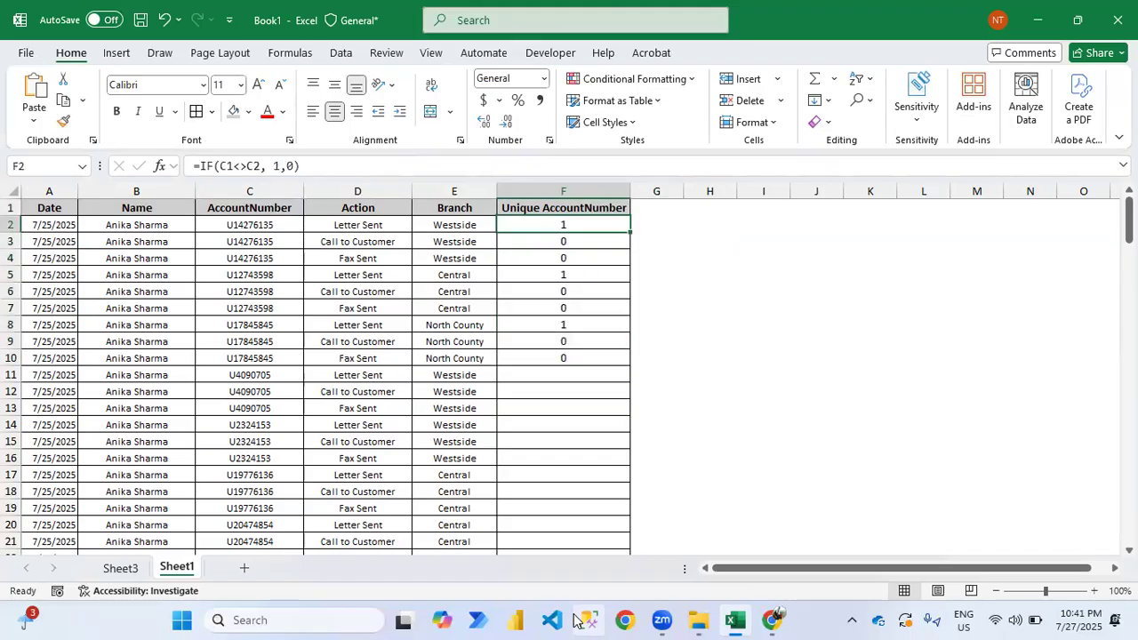
# Compare the account numbers in rows 2 to 7 with their flags in the Unique AccountNumber column
pyautogui.hotkey('shift', 'space')
pyautogui.press('Right')
pyautogui.press('Left')
pyautogui.hotkey('shift', 'Left')
pyautogui.hotkey('shift', 'Left')
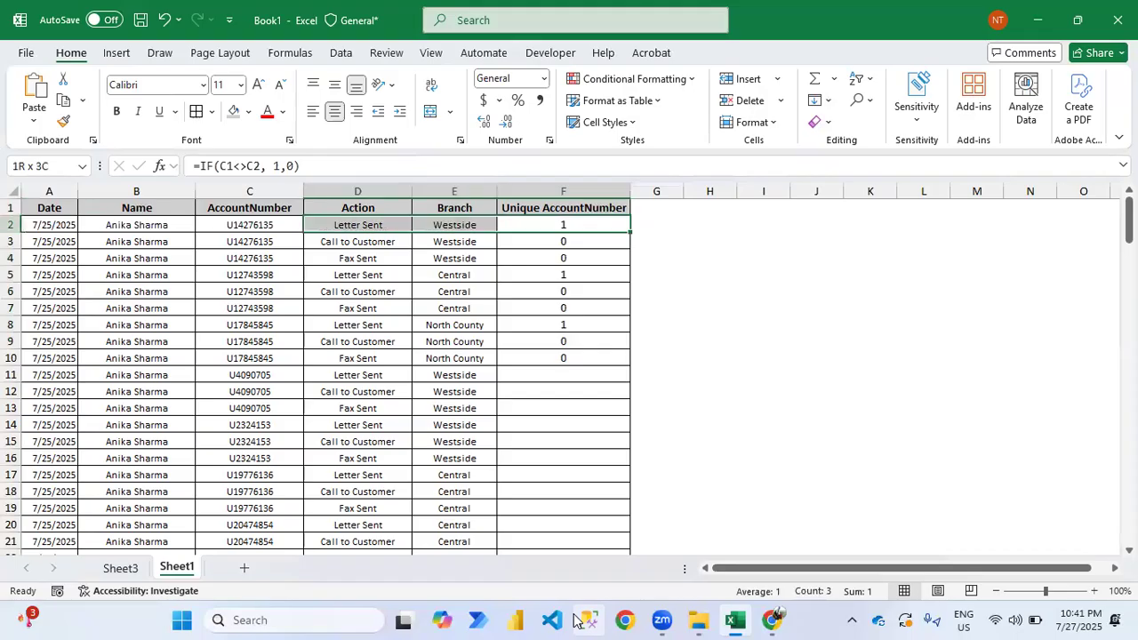
pyautogui.hotkey('shift', 'Left')
pyautogui.hotkey('shift', 'Left')
pyautogui.hotkey('shift', 'Left')
pyautogui.press('Down')
pyautogui.press('Down')
pyautogui.press('Down')
pyautogui.hotkey('shift', 'space')
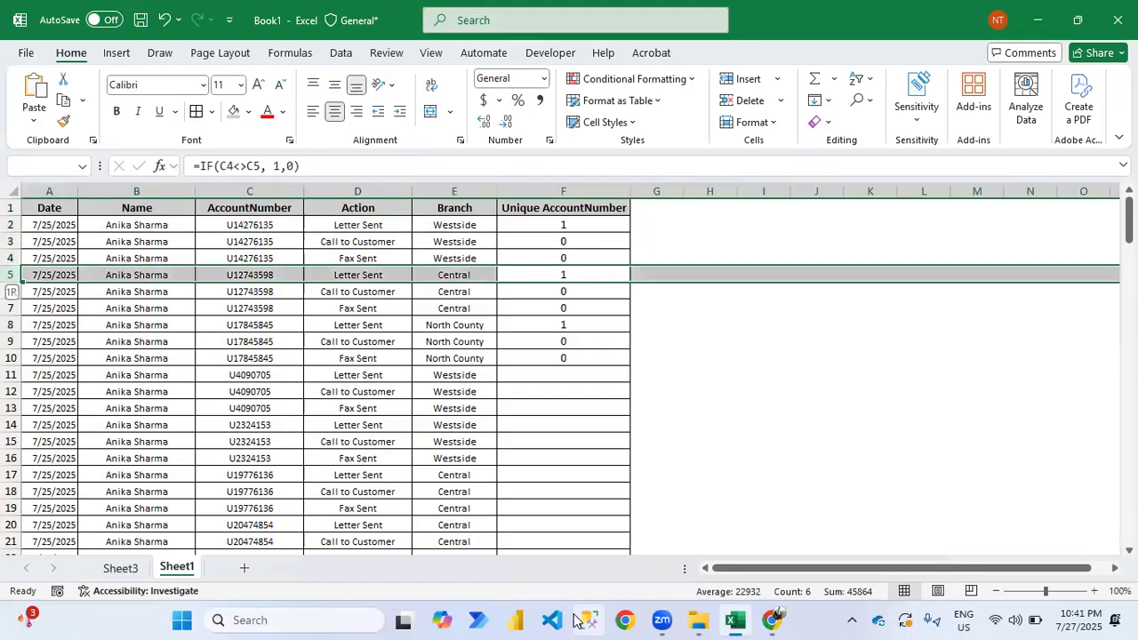
pyautogui.press('Left')
pyautogui.press('Left')
pyautogui.press('Left')
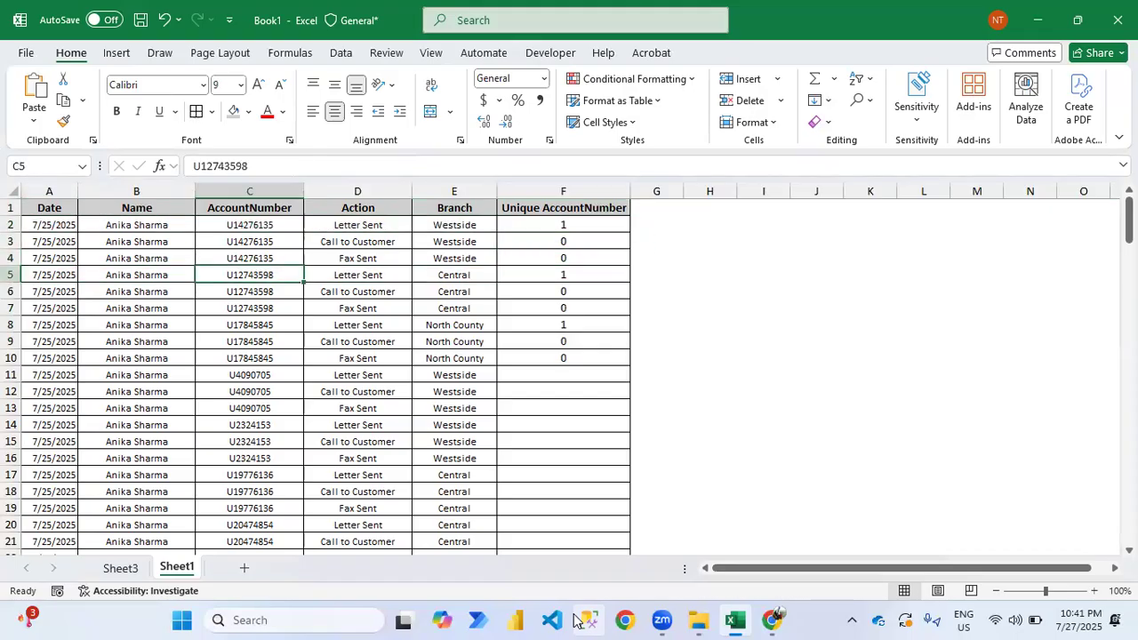
pyautogui.hotkey('shift', 'space')
pyautogui.press('Down')
pyautogui.press('Right')
pyautogui.press('Left')
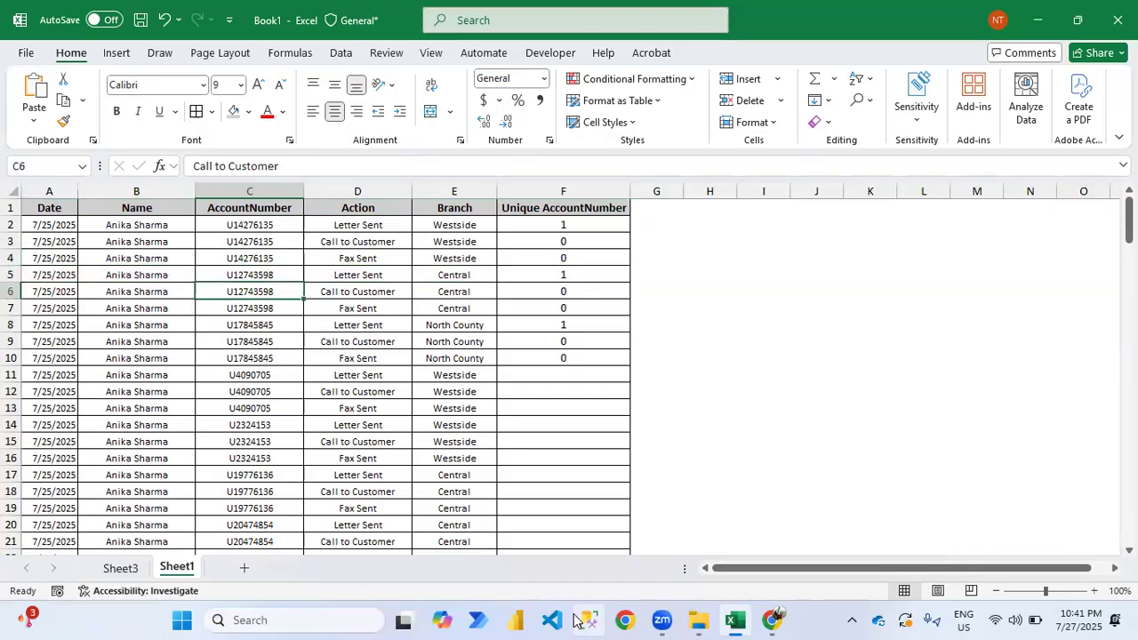
pyautogui.hotkey('shift', 'Down')
pyautogui.hotkey('shift', 'space')
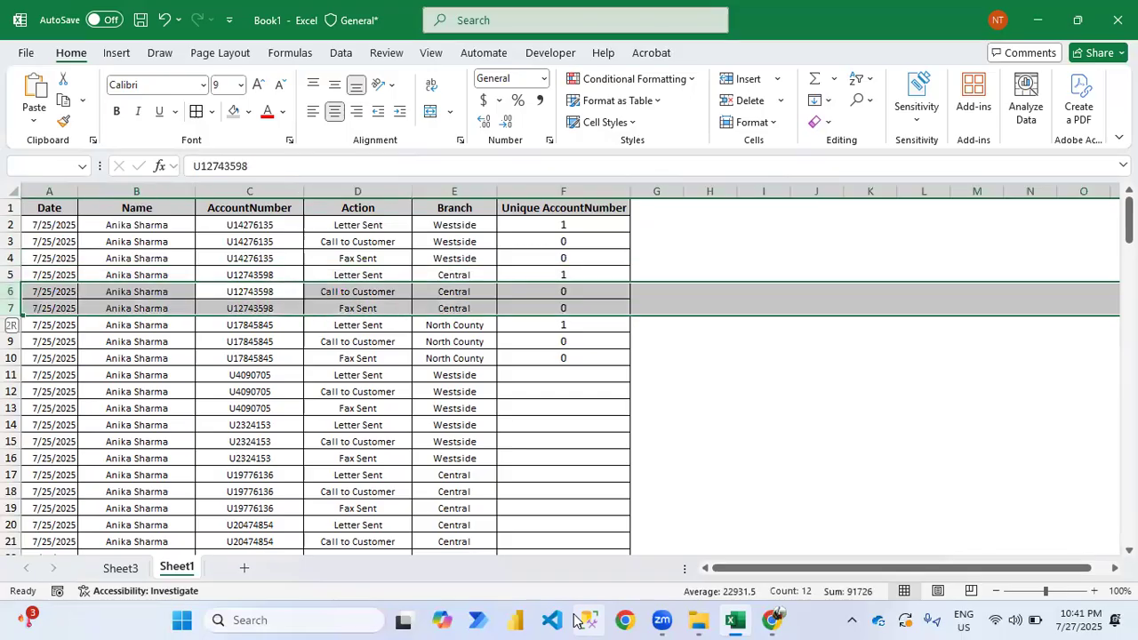
pyautogui.press('Right')
pyautogui.press('Right')
pyautogui.press('Right')
pyautogui.hotkey('shift', 'Down')
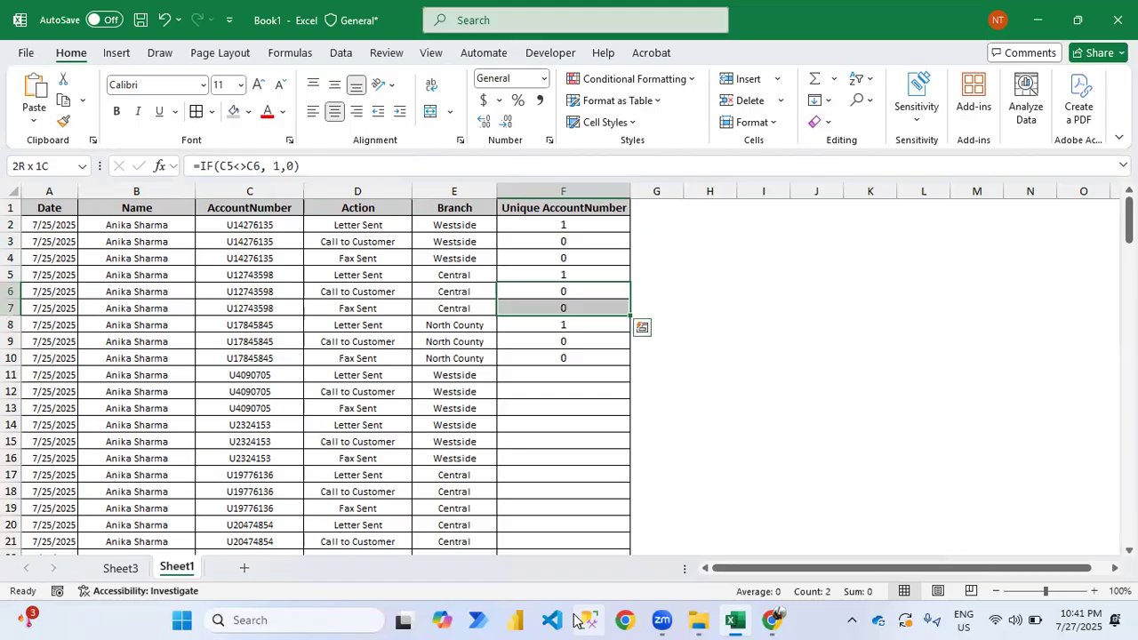
# Fill the IF formula down the Unique AccountNumber column to the last data row, F43
pyautogui.press('Down')
pyautogui.press('Down')
pyautogui.press('Left')
pyautogui.hotkey('ctrl', 'Down')
pyautogui.press('Right')
pyautogui.hotkey('ctrl', 'shift', 'Up')
pyautogui.hotkey('ctrl', 'd')
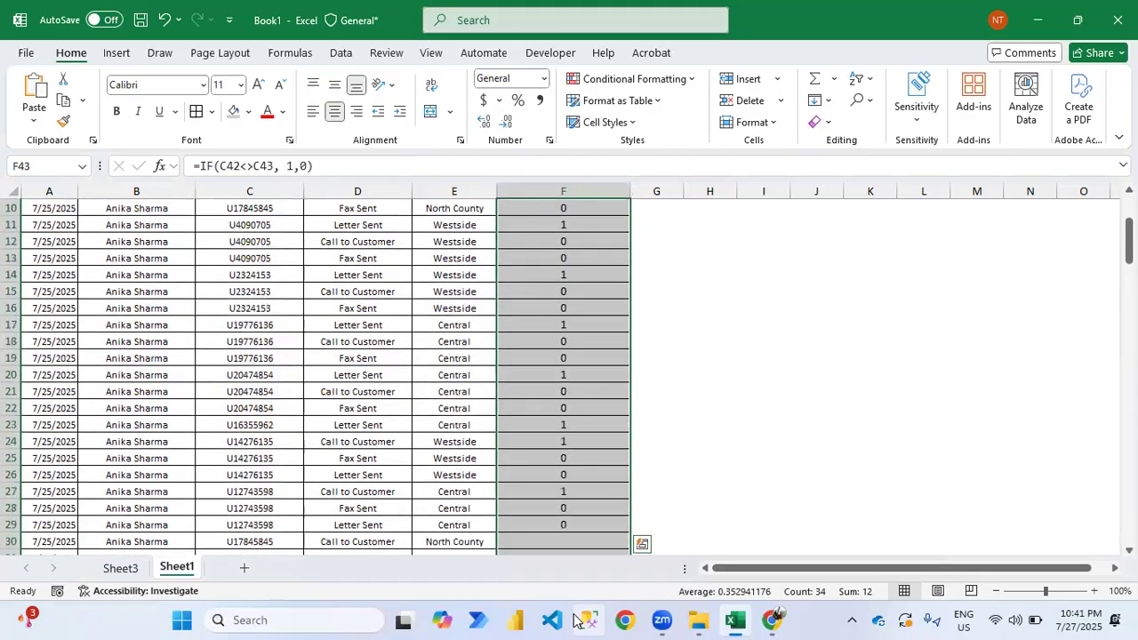
pyautogui.hotkey('ctrl', 'Up')
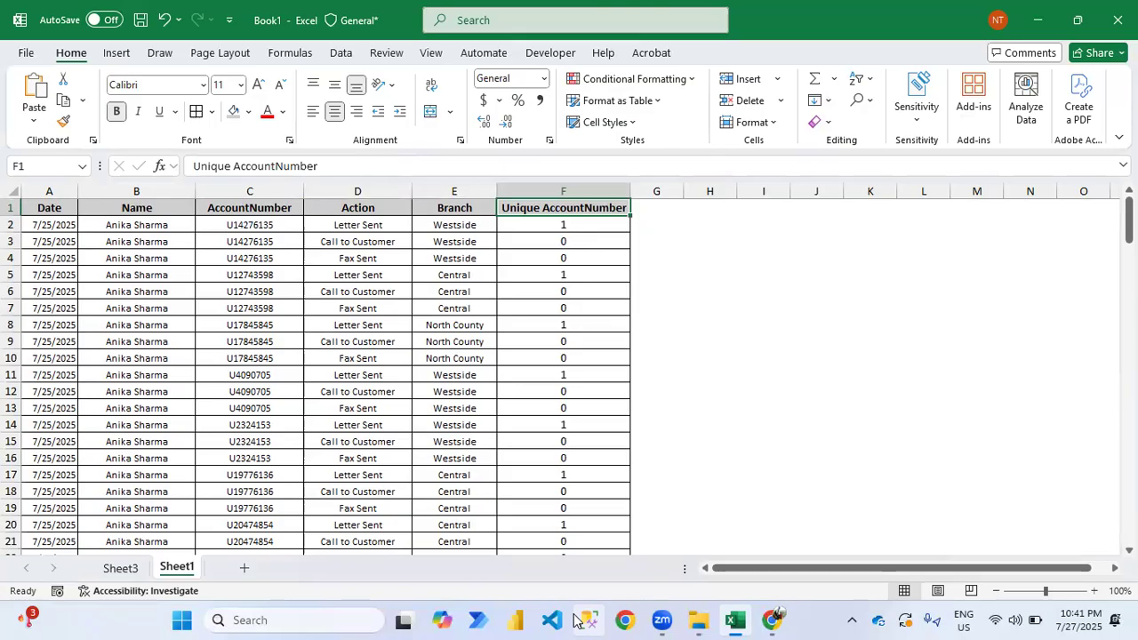
# Review the flags in the Unique AccountNumber column down to row 20, checking that row's whole record, and return to the header
pyautogui.press('Down')
pyautogui.press('Down')
pyautogui.press('Down')
pyautogui.press('Down')
pyautogui.press('Down')
pyautogui.press('Down')
pyautogui.press('Down')
pyautogui.press('Down')
pyautogui.press('Down')
pyautogui.press('Down')
pyautogui.press('Down')
pyautogui.press('Down')
pyautogui.press('Down')
pyautogui.press('Down')
pyautogui.press('Down')
pyautogui.press('Down')
pyautogui.press('Down')
pyautogui.press('Down')
pyautogui.press('Down')
pyautogui.press('Down')
pyautogui.press('Up')
pyautogui.hotkey('shift', 'space')
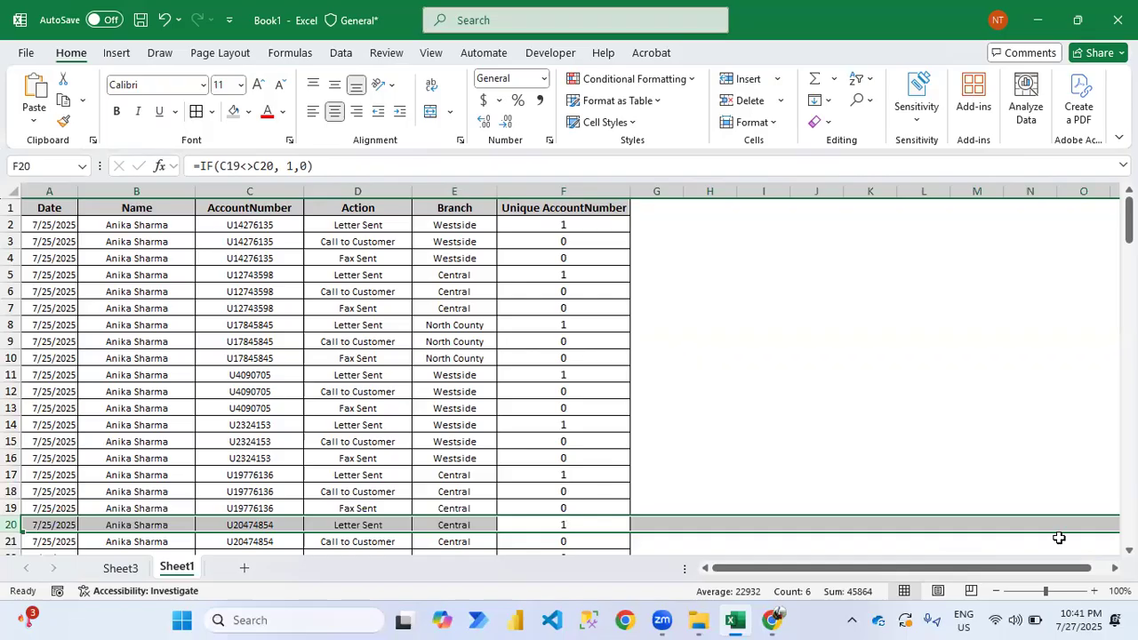
pyautogui.hotkey('ctrl', 'Up')
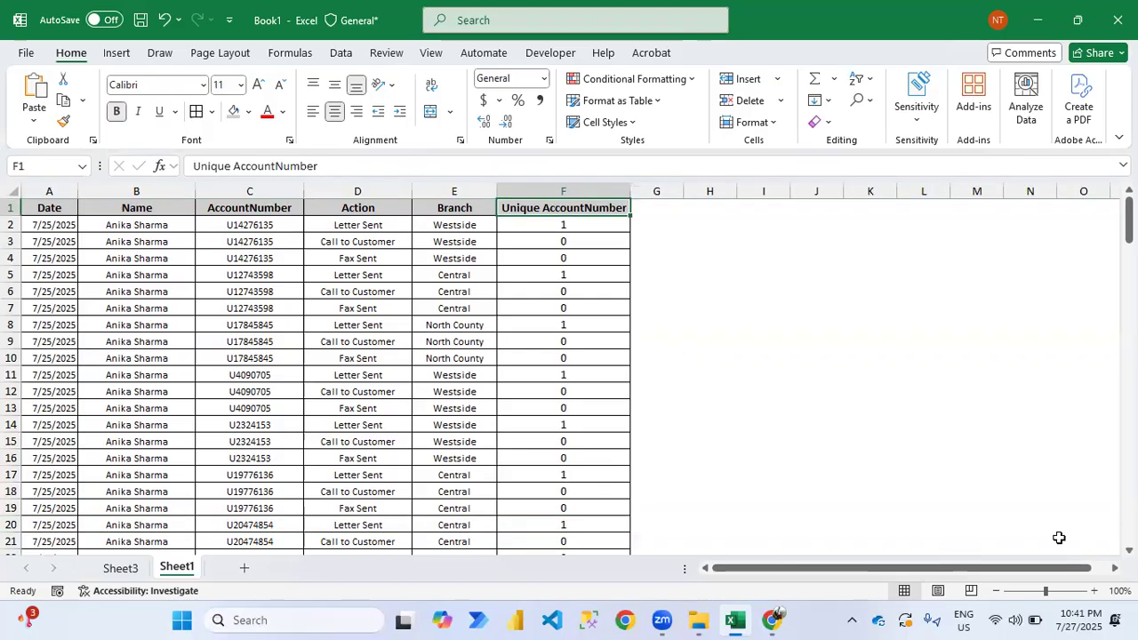
# Go to the PivotTable on Sheet3 and select one of its value cells
pyautogui.hotkey('ctrl', 'pageup')
pyautogui.press('Up')
pyautogui.press('Up')
pyautogui.press('Up')
pyautogui.press('alt')
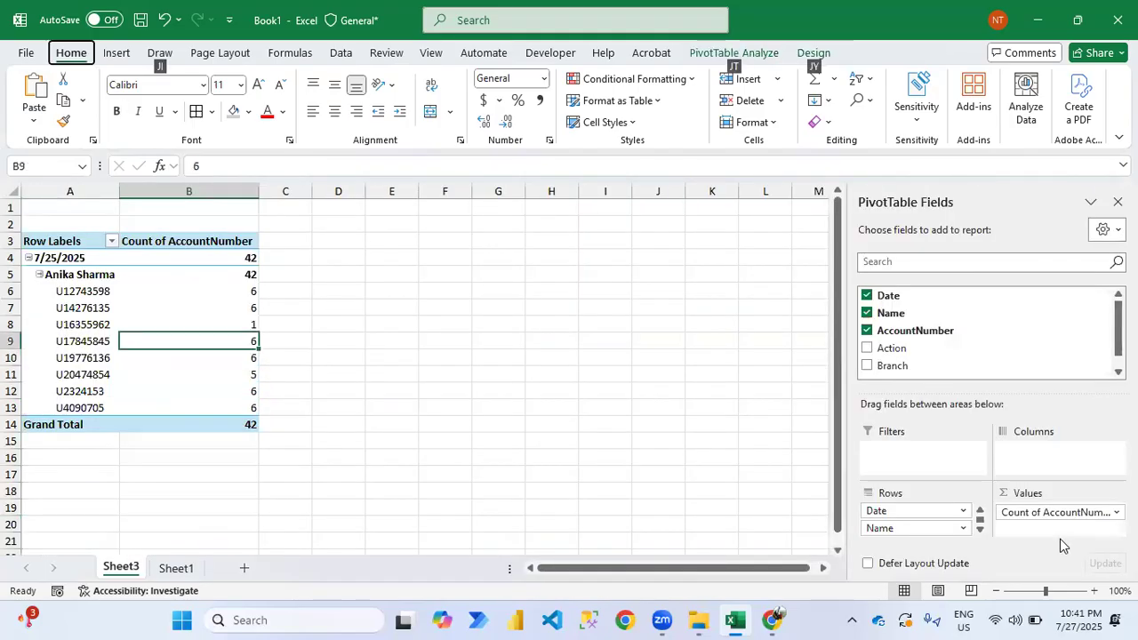
pyautogui.press('j')
pyautogui.press('t')
pyautogui.press('i')
pyautogui.press('d')
pyautogui.hotkey('ctrl', 'Home')
pyautogui.hotkey('ctrl', 'shift', 'Right')
pyautogui.hotkey('ctrl', 'shift', 'Down')
pyautogui.press('pagedown')
pyautogui.press('Return')
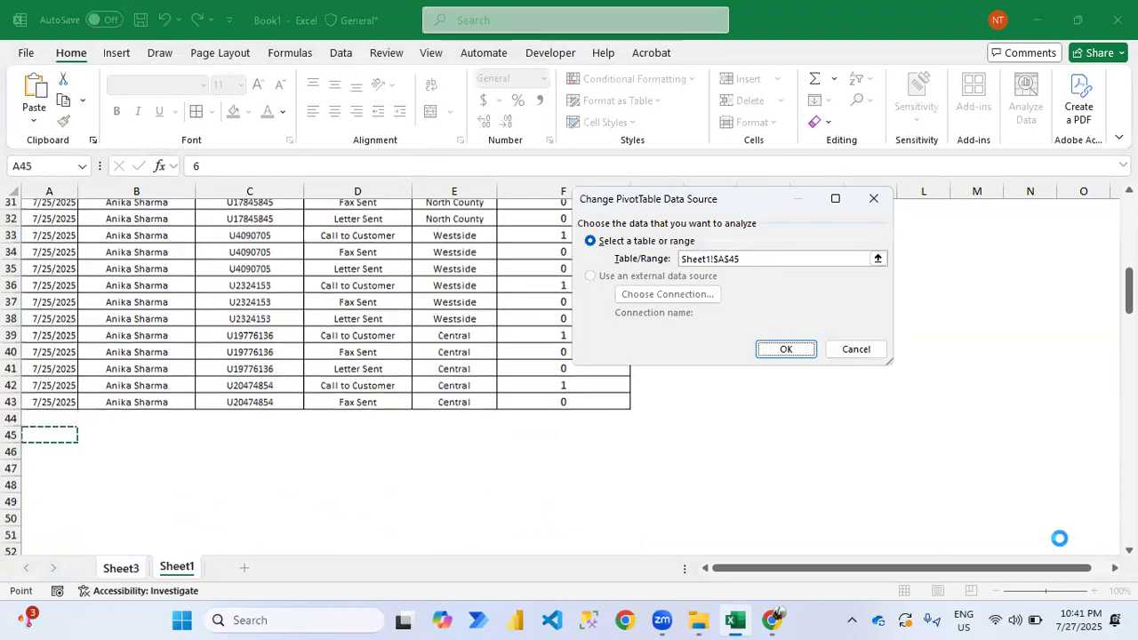
pyautogui.press('Escape')
pyautogui.press('Escape')
# Change the PivotTable's data source to Sheet1!$A$1:$F$43 so it includes the Unique AccountNumber column
pyautogui.press('alt')
pyautogui.press('j')
pyautogui.press('t')
pyautogui.press('i')
pyautogui.press('d')
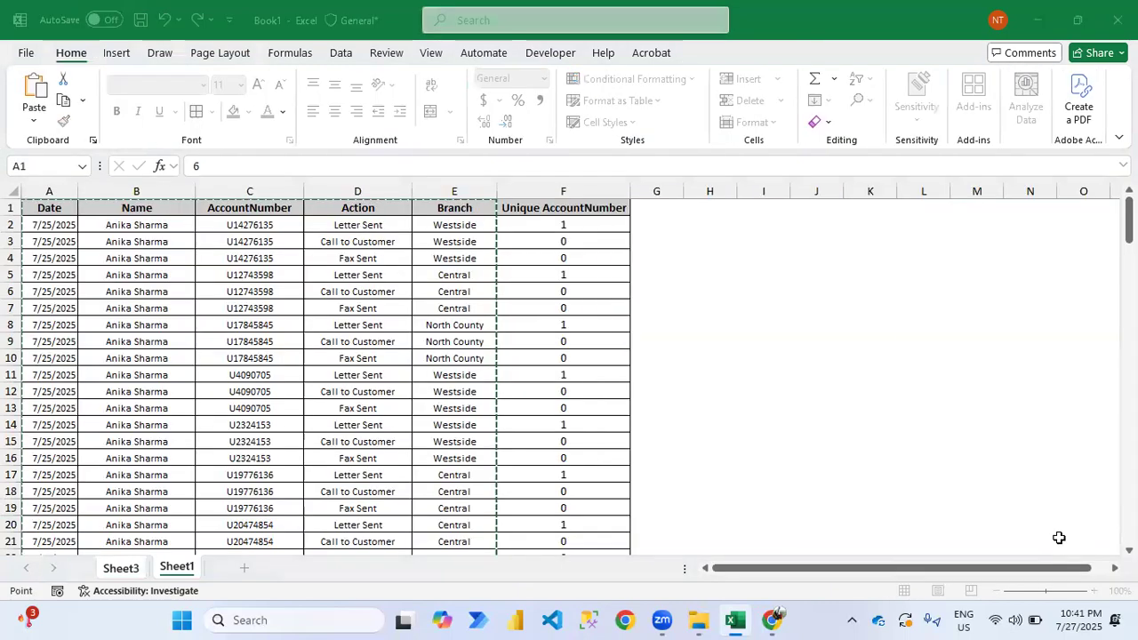
pyautogui.scroll(-6, 1058, 538)
pyautogui.scroll(-1, 1059, 538)
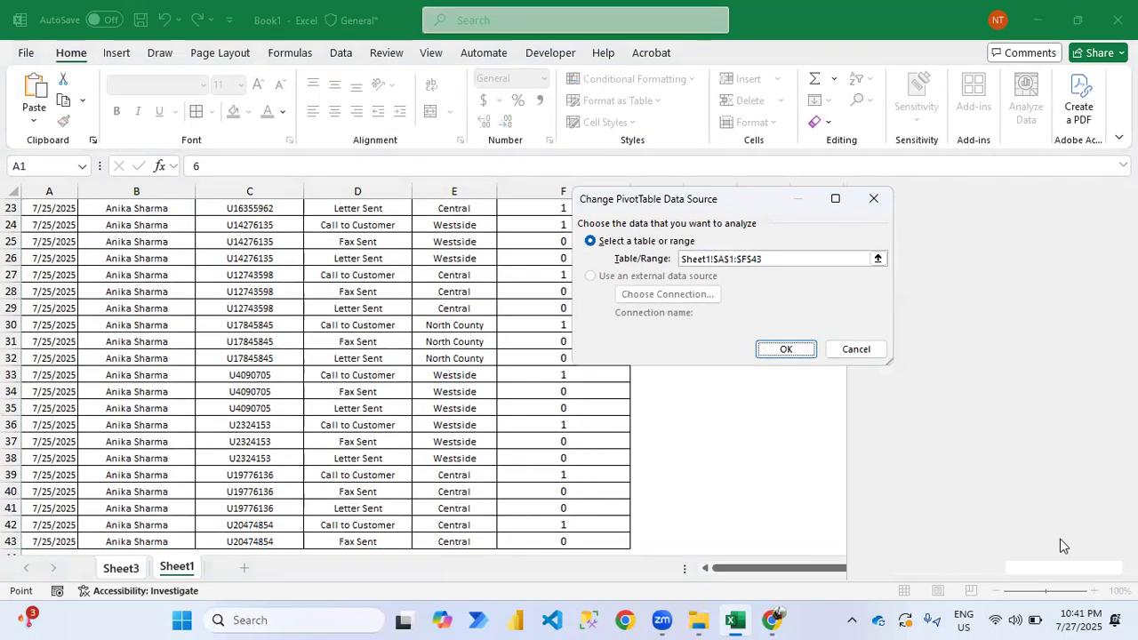
pyautogui.press('Return')
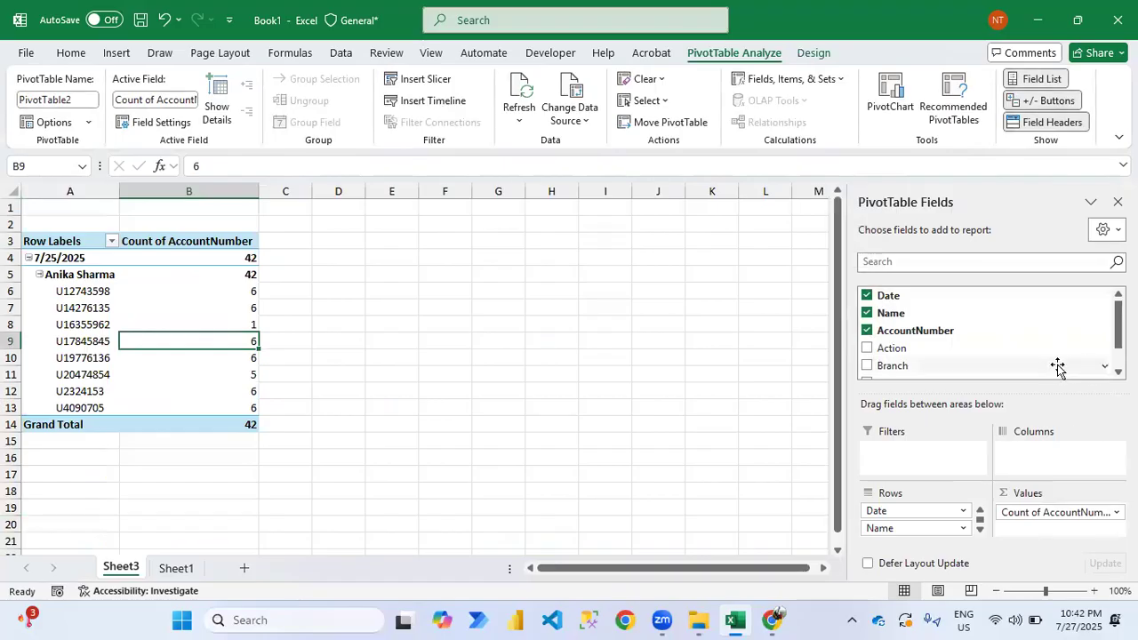
# Add Unique AccountNumber as a report filter in the PivotTable and filter it to show only 1
pyautogui.scroll(-1, 958, 354)
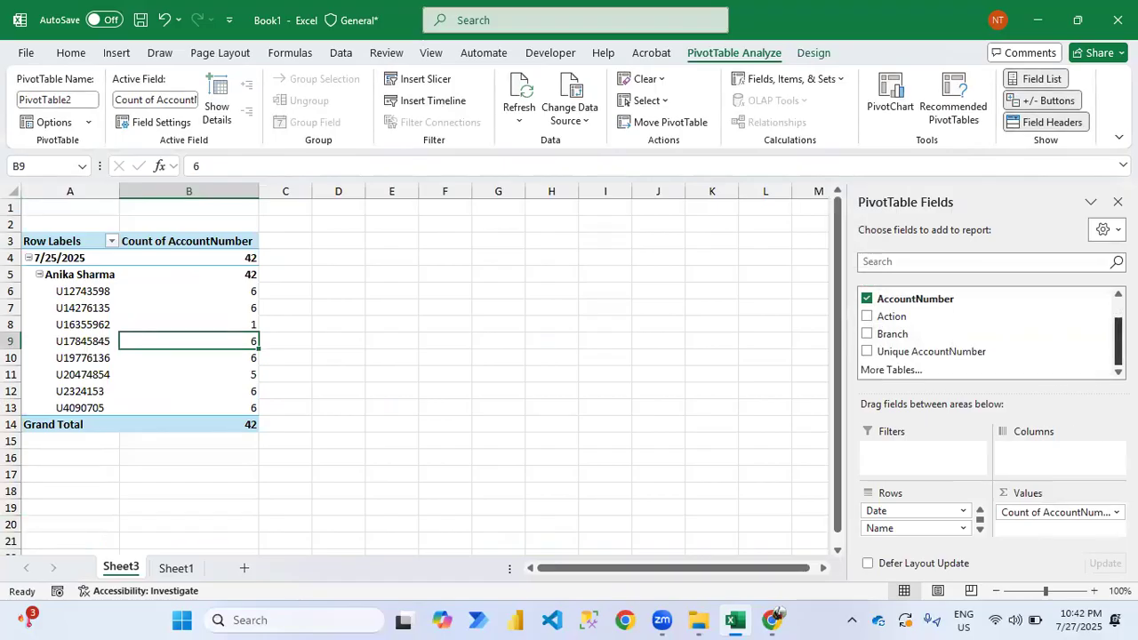
pyautogui.moveTo(959, 353); pyautogui.dragTo(922, 465)
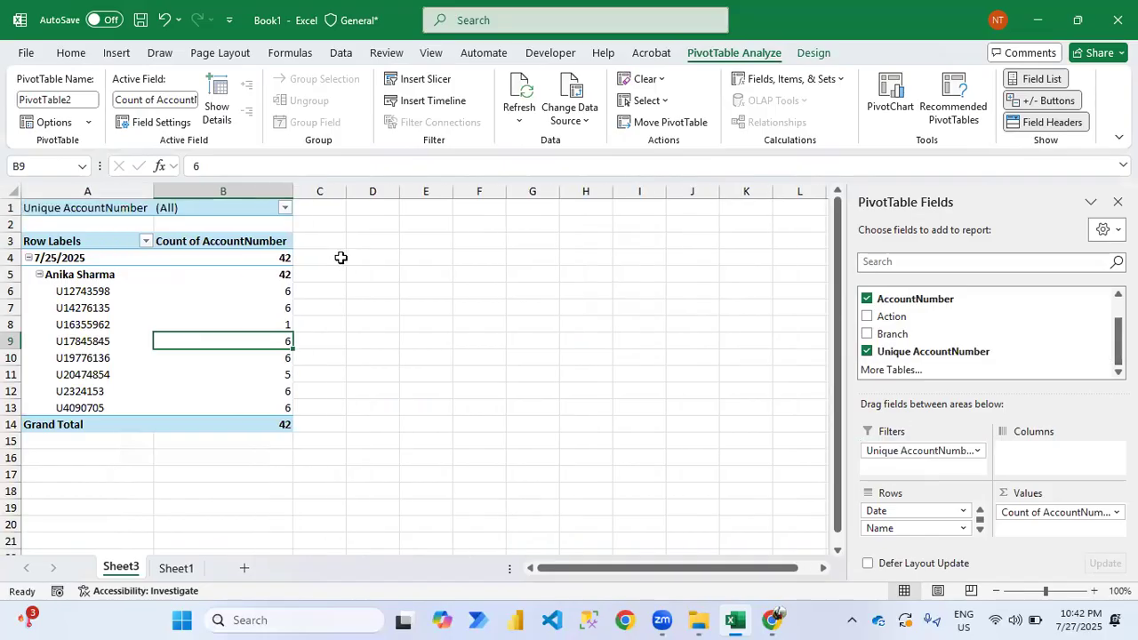
pyautogui.click(283, 207)
pyautogui.click(118, 278)
pyautogui.click(100, 394)
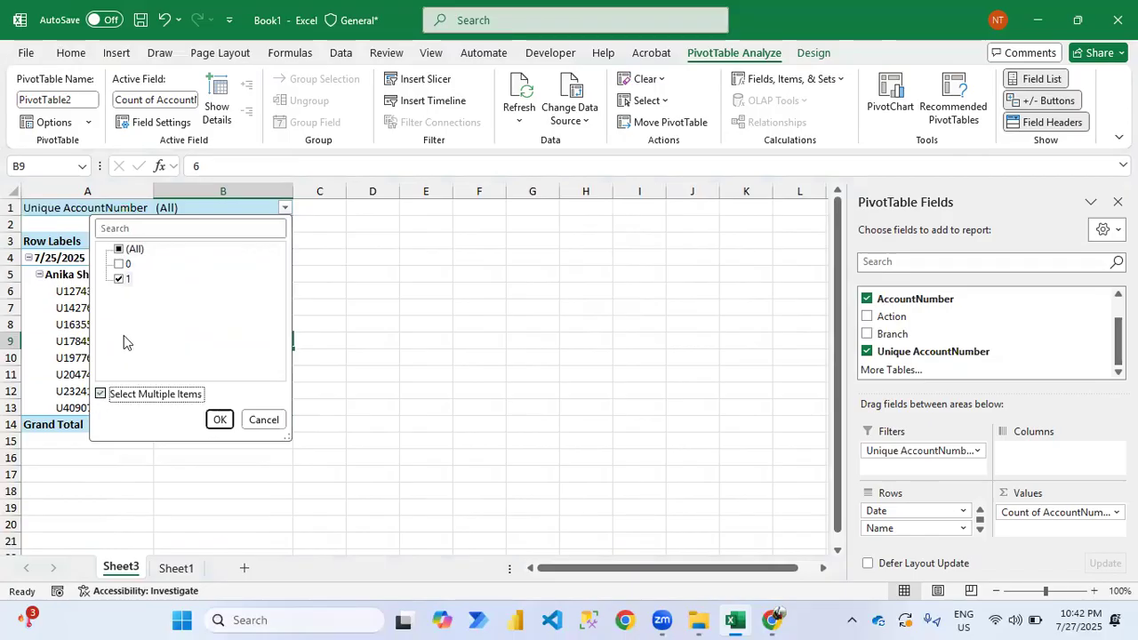
pyautogui.click(220, 420)
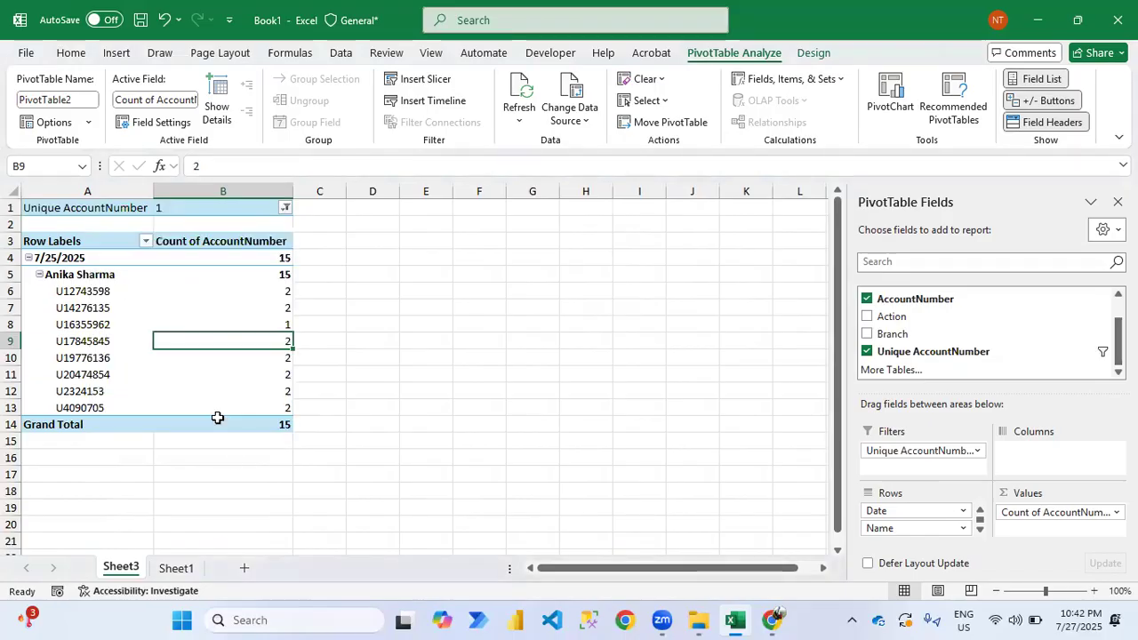
# Examine the PivotTable's count for each account number and compare it with the Unique AccountNumber flags on Sheet1
pyautogui.scroll(-11, 304, 453)
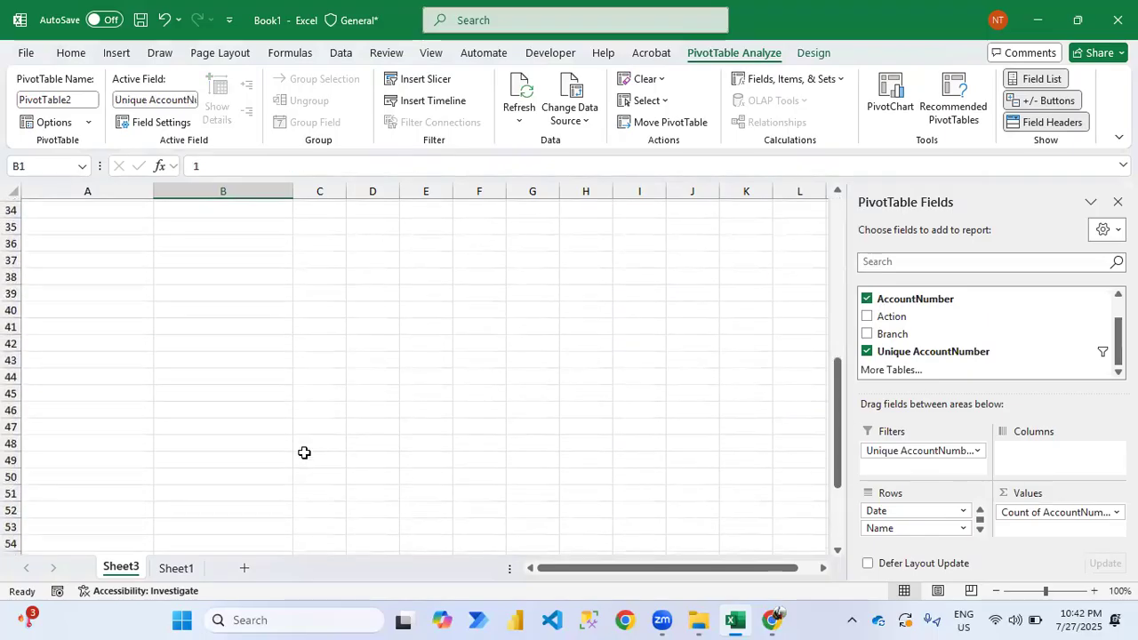
pyautogui.scroll(11, 304, 452)
pyautogui.press('Down')
pyautogui.press('Down')
pyautogui.press('Down')
pyautogui.press('Down')
pyautogui.press('Down')
pyautogui.hotkey('shift', 'space')
pyautogui.press('Down')
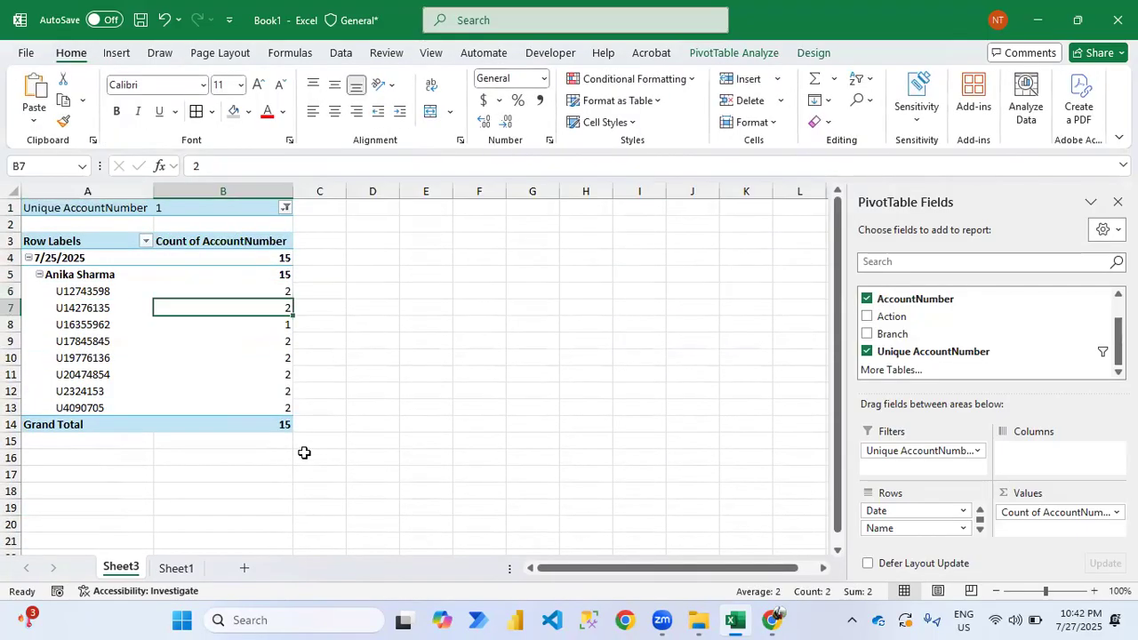
pyautogui.hotkey('alt', 'a')
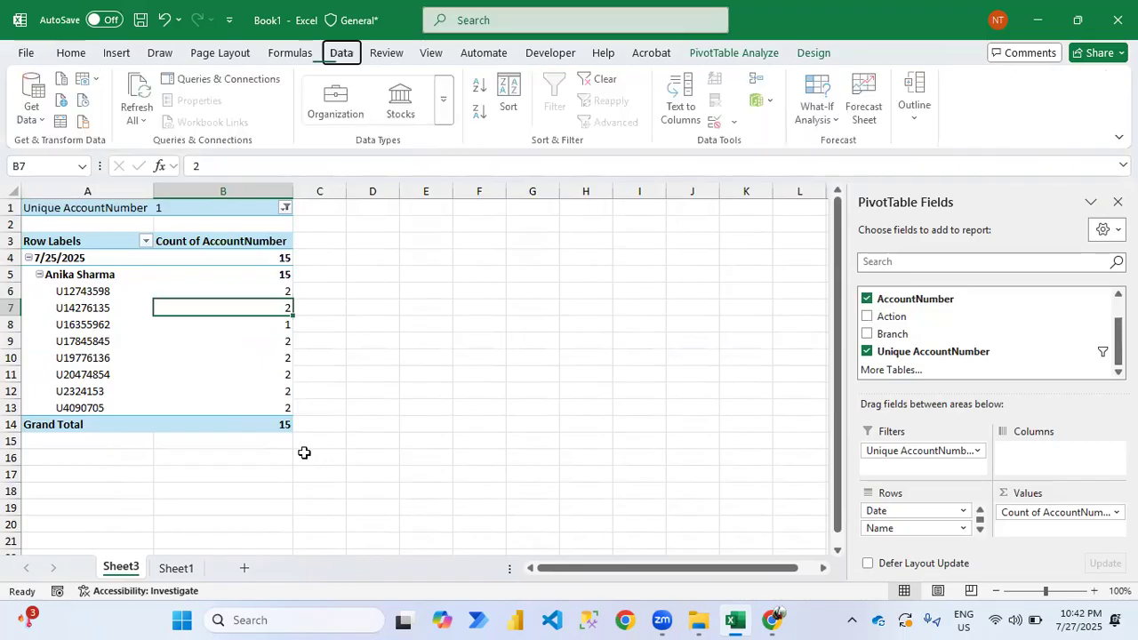
pyautogui.press('Up')
pyautogui.press('Up')
pyautogui.press('Down')
pyautogui.press('Left')
pyautogui.press('Right')
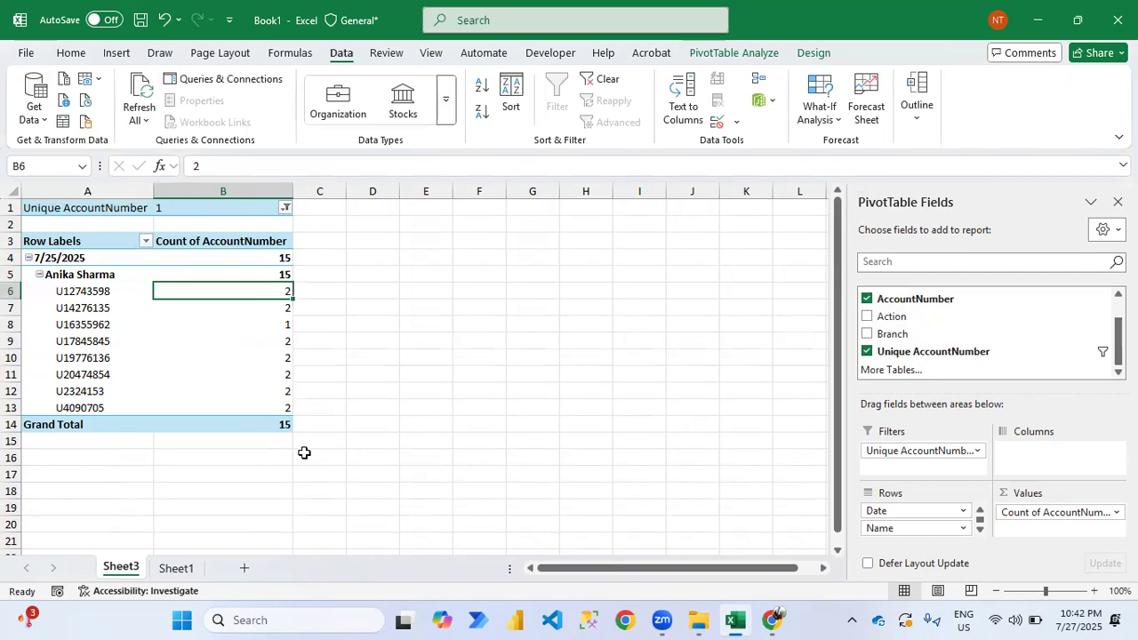
pyautogui.hotkey('ctrl', 'pagedown')
pyautogui.scroll(8, 304, 453)
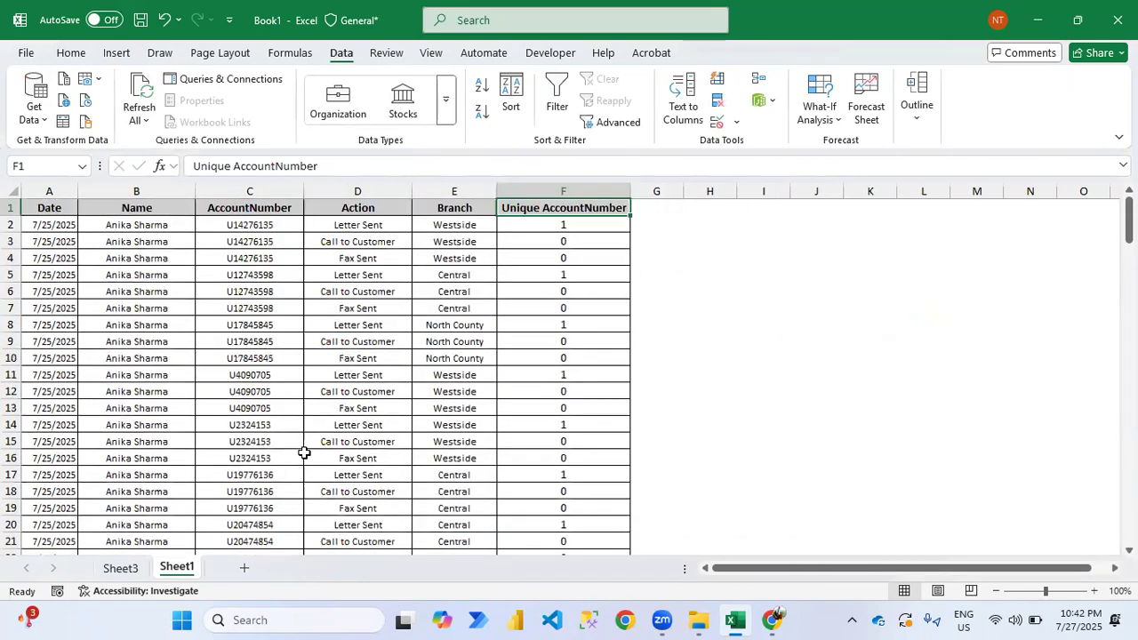
# Copy the first account number in the PivotTable's row labels on Sheet3 and go back to Sheet1
pyautogui.hotkey('ctrl', 'pageup')
pyautogui.hotkey('shift', 'space')
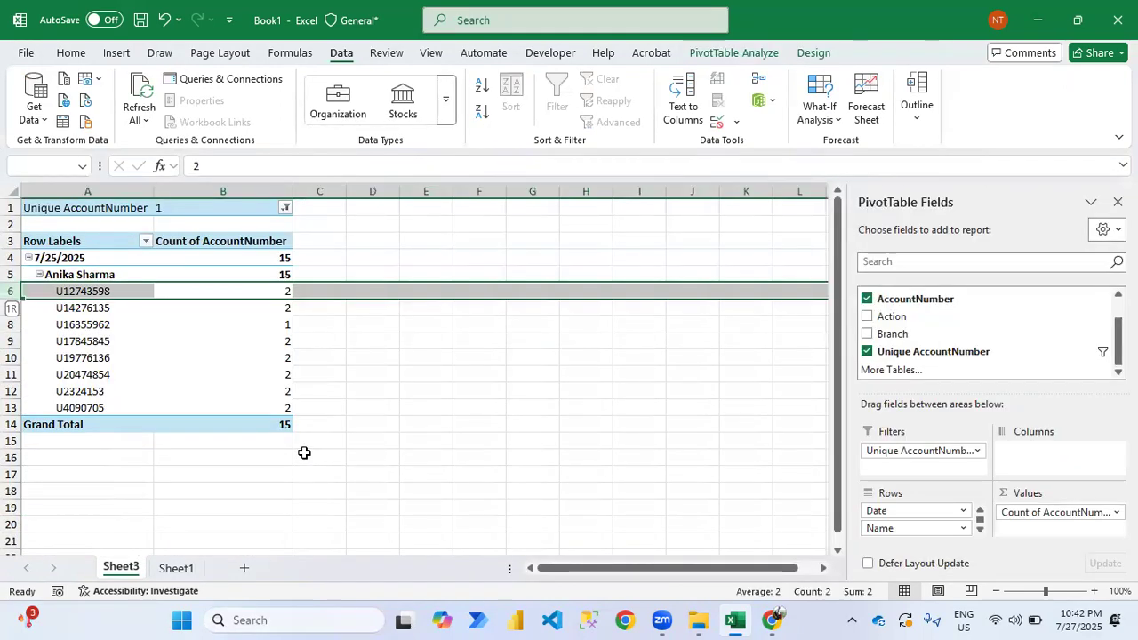
pyautogui.press('Left')
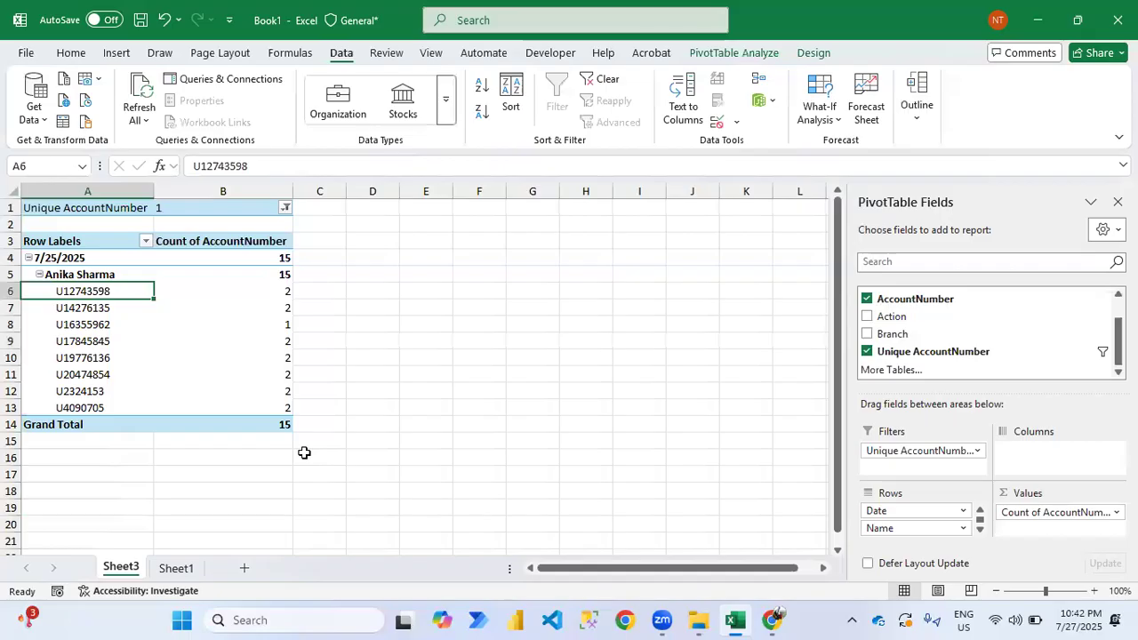
pyautogui.click(282, 166)
pyautogui.hotkey('ctrl', 'a')
pyautogui.hotkey('ctrl', 'c')
pyautogui.press('Escape')
pyautogui.hotkey('ctrl', 'pagedown')
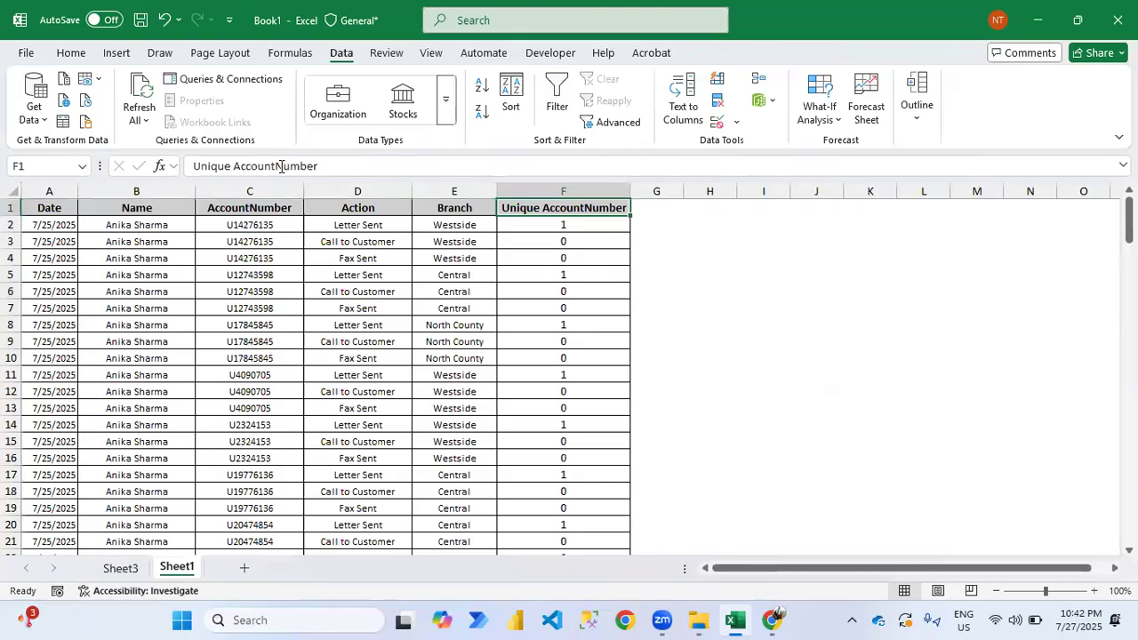
# Turn on filters for the Sheet1 data and filter the AccountNumber column by the copied account number
pyautogui.hotkey('ctrl', 'shift', 'l')
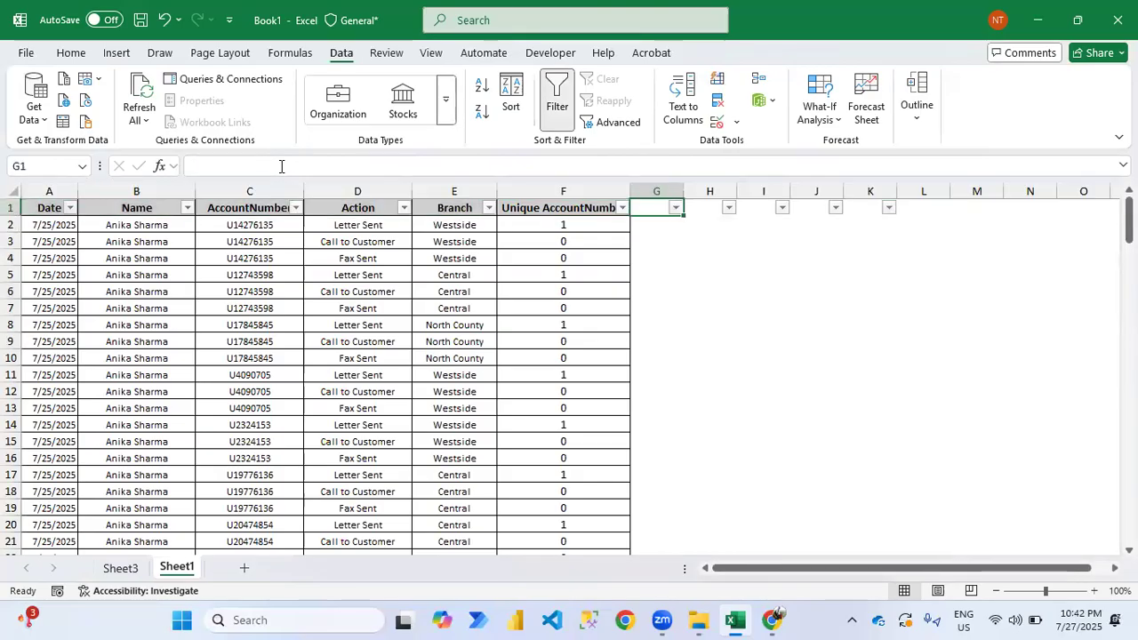
pyautogui.press('Left')
pyautogui.press('Left')
pyautogui.press('Left')
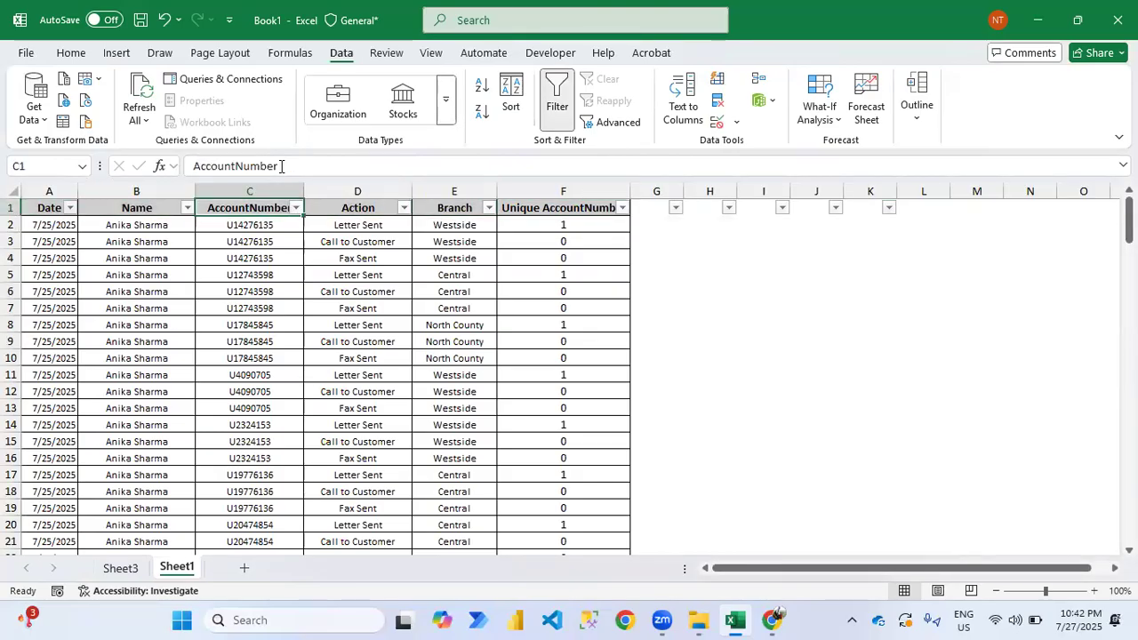
pyautogui.hotkey('alt', 'Down')
pyautogui.press('Down')
pyautogui.press('Down')
pyautogui.press('Down')
pyautogui.press('Down')
pyautogui.press('Down')
pyautogui.press('Down')
pyautogui.press('Down')
pyautogui.press('Down')
pyautogui.hotkey('ctrl', 'v')
pyautogui.press('Return')
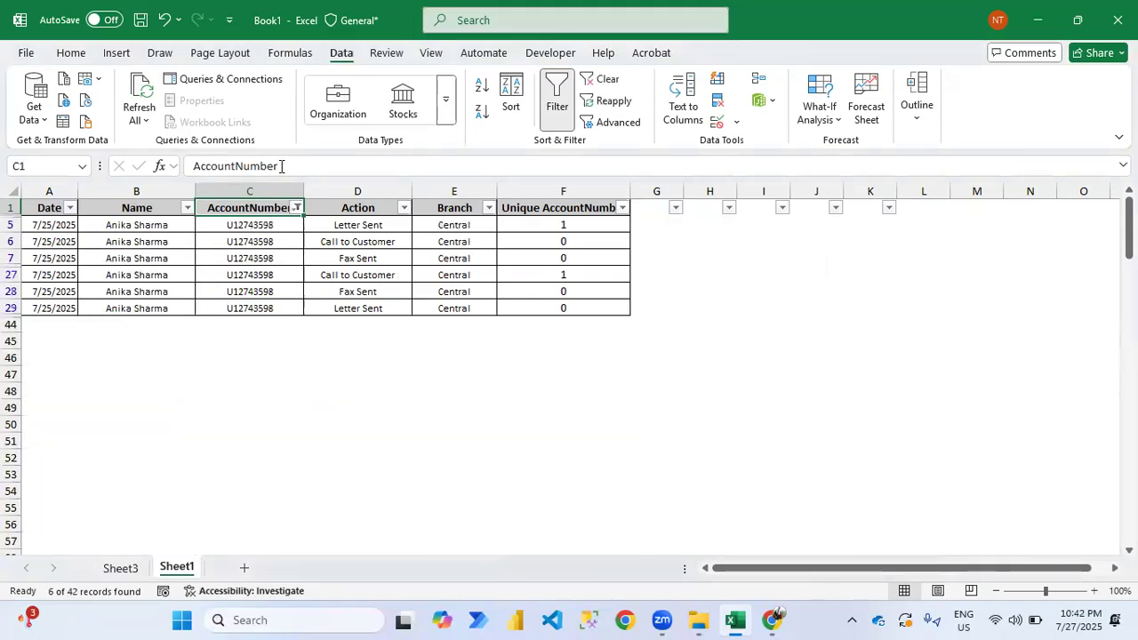
# Examine the filtered account's records and their Unique AccountNumber flags, and remove the filters from the data
pyautogui.press('Down')
pyautogui.press('Down')
pyautogui.press('Down')
pyautogui.press('Down')
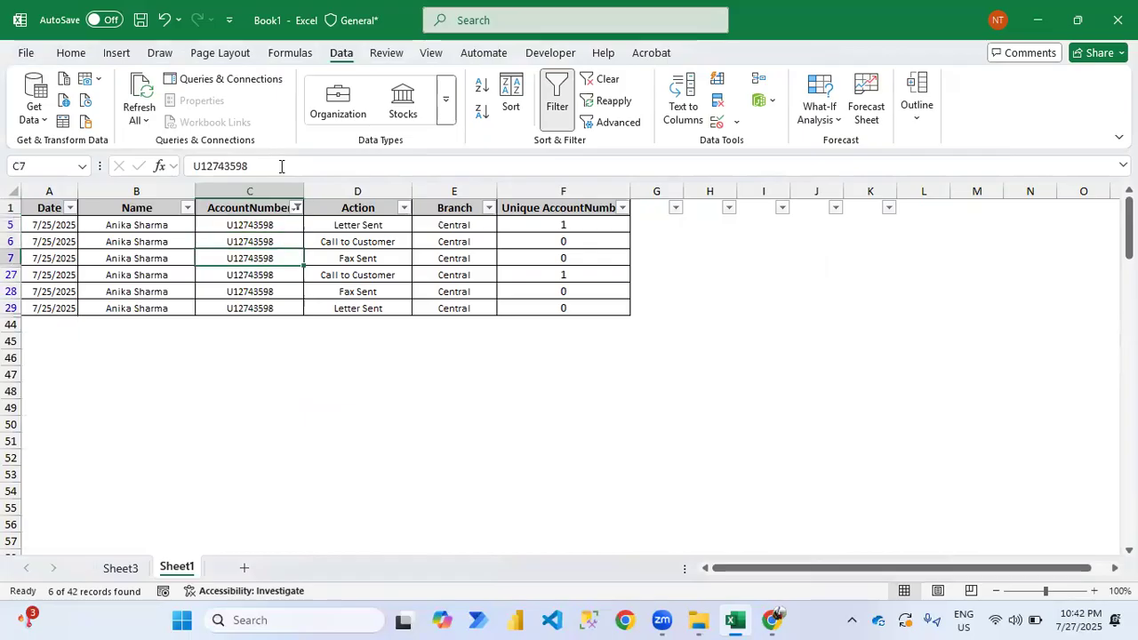
pyautogui.hotkey('shift', 'space')
pyautogui.press('Right')
pyautogui.press('Right')
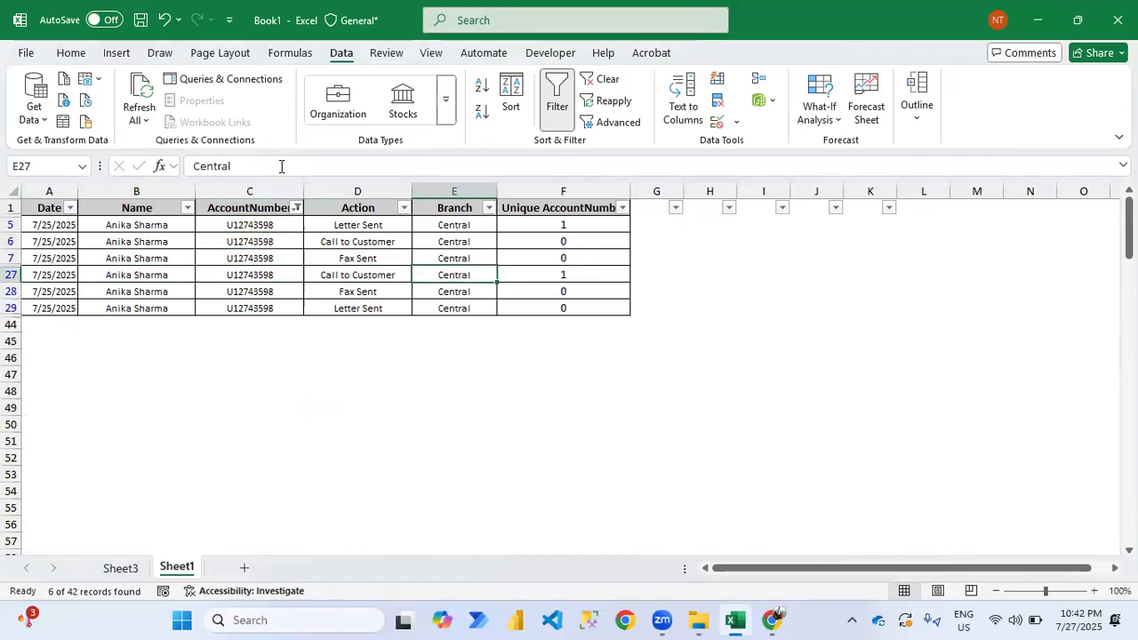
pyautogui.press('Right')
pyautogui.press('Left')
pyautogui.press('Left')
pyautogui.press('Left')
pyautogui.hotkey('ctrl', 'Up')
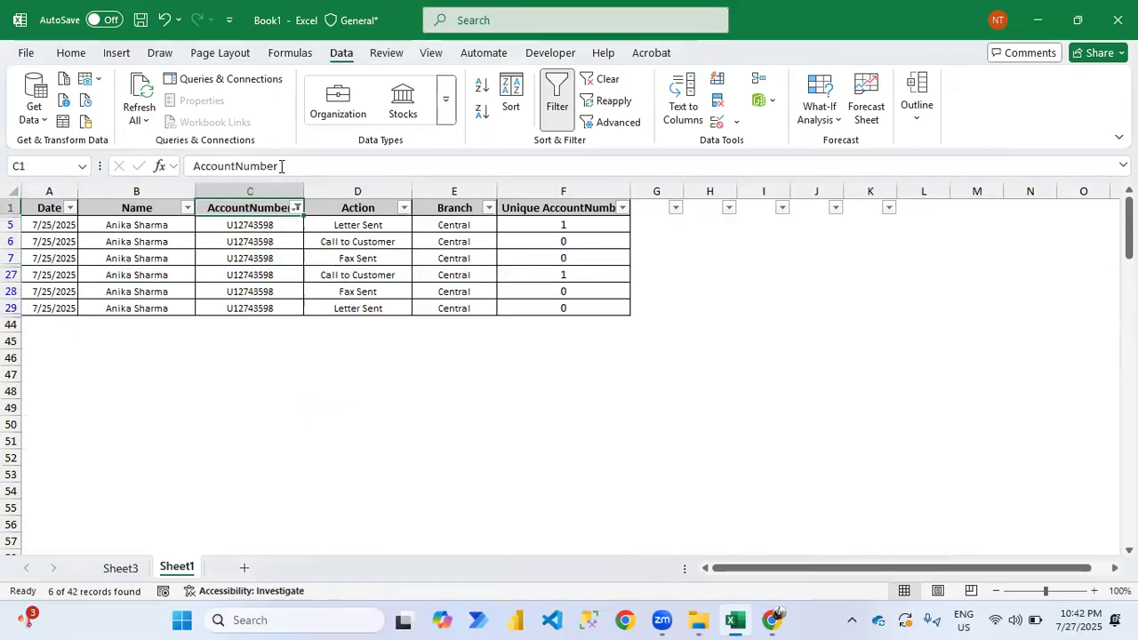
pyautogui.hotkey('ctrl', 'shift', 'l')
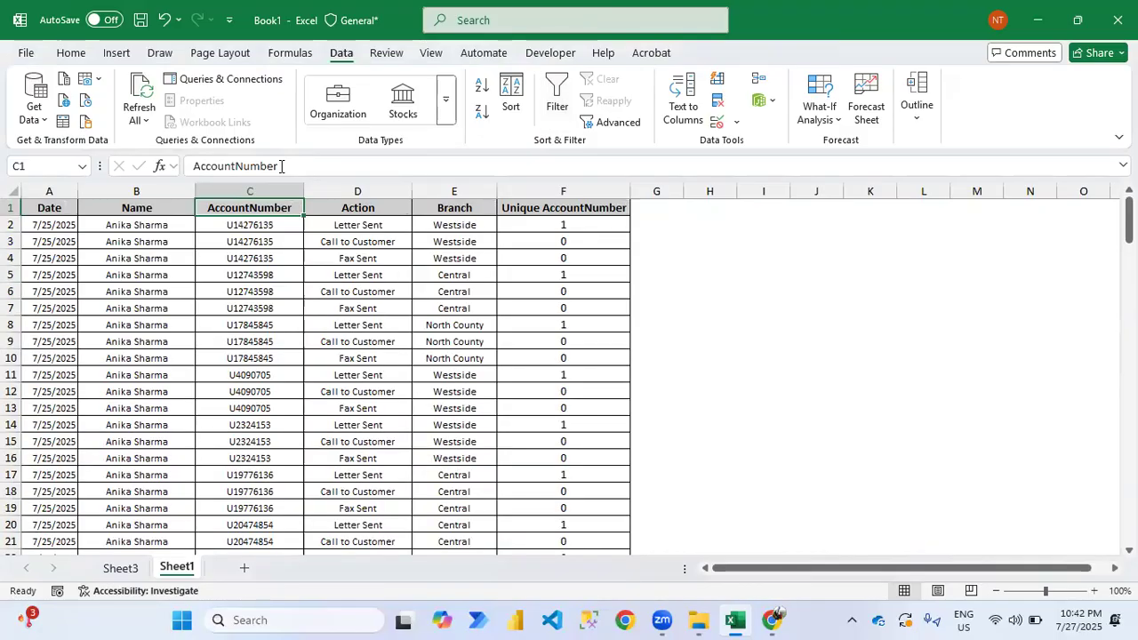
# Sort the Sheet1 data by the AccountNumber column from A to Z
pyautogui.press('Down')
pyautogui.hotkey('alt', 'h')
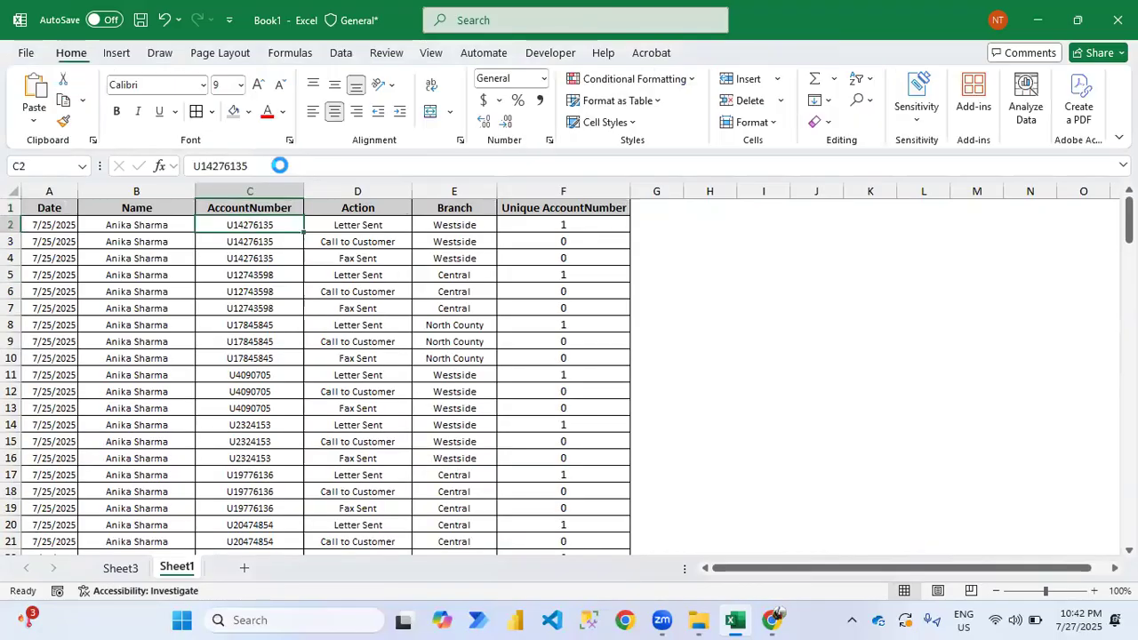
pyautogui.press('s')
pyautogui.press('s')
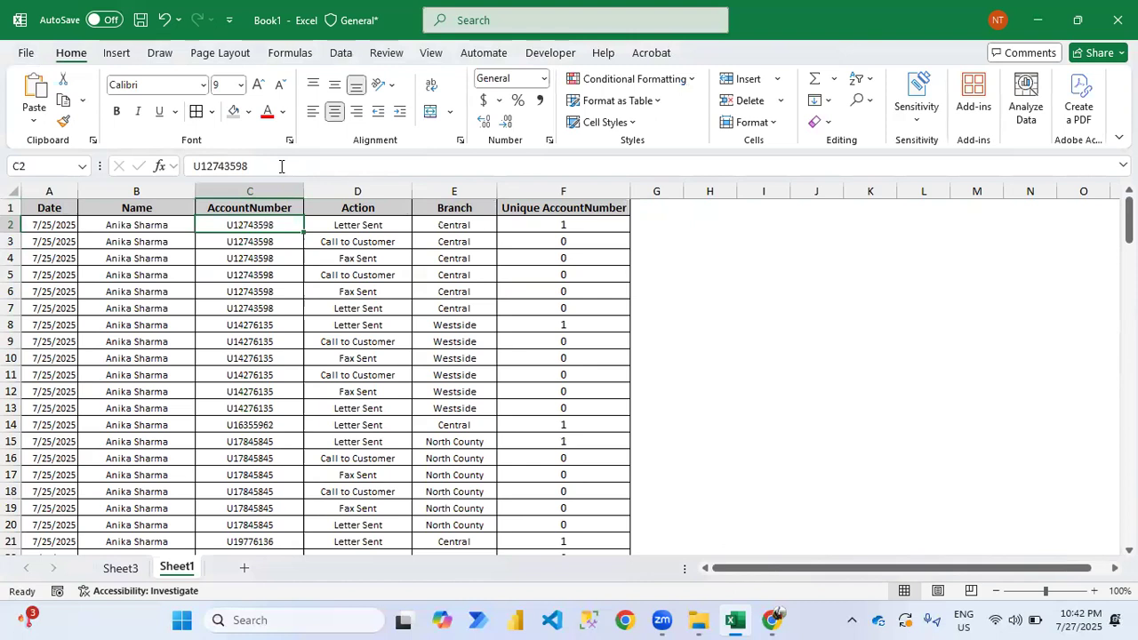
# Examine the first account's sorted records in rows 2 to 7 and their Unique AccountNumber flags, ending on cell F2
pyautogui.hotkey('shift', 'Down')
pyautogui.hotkey('shift', 'Down')
pyautogui.hotkey('shift', 'Down')
pyautogui.hotkey('shift', 'Down')
pyautogui.hotkey('shift', 'Down')
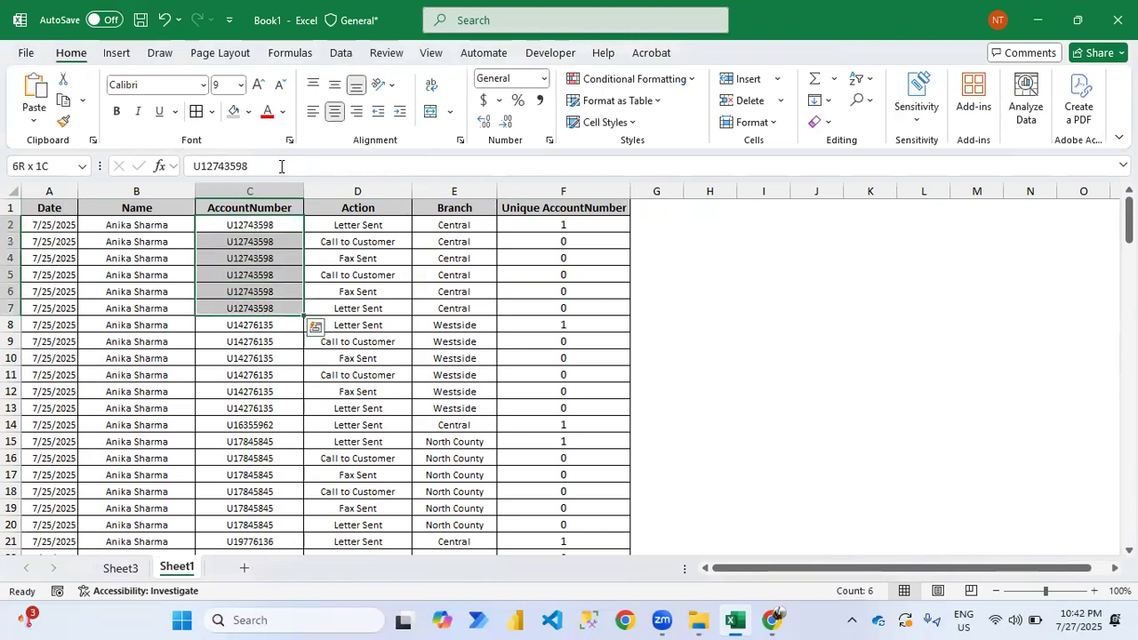
pyautogui.hotkey('shift', 'space')
pyautogui.press('Right')
pyautogui.press('Right')
pyautogui.press('Right')
pyautogui.press('Left')
pyautogui.press('Left')
pyautogui.press('Left')
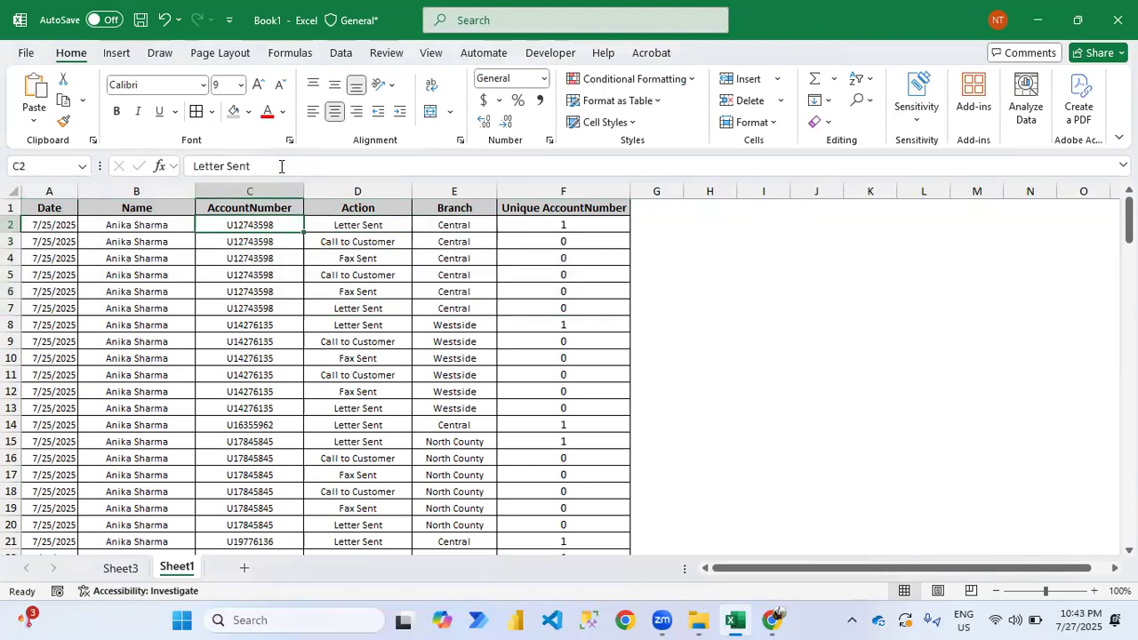
pyautogui.hotkey('shift', 'Down')
pyautogui.hotkey('shift', 'Down')
pyautogui.hotkey('shift', 'Down')
pyautogui.hotkey('shift', 'Down')
pyautogui.hotkey('shift', 'Down')
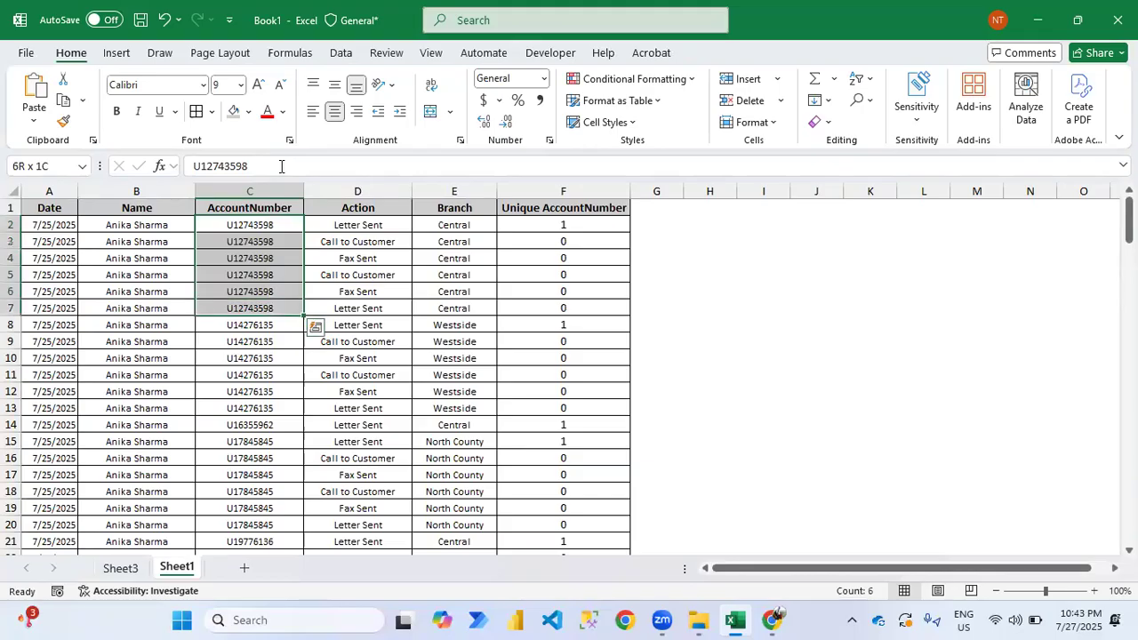
pyautogui.hotkey('shift', 'space')
pyautogui.press('Right')
pyautogui.press('Left')
pyautogui.hotkey('shift', 'Down')
pyautogui.hotkey('shift', 'Down')
pyautogui.hotkey('shift', 'Down')
pyautogui.hotkey('shift', 'Down')
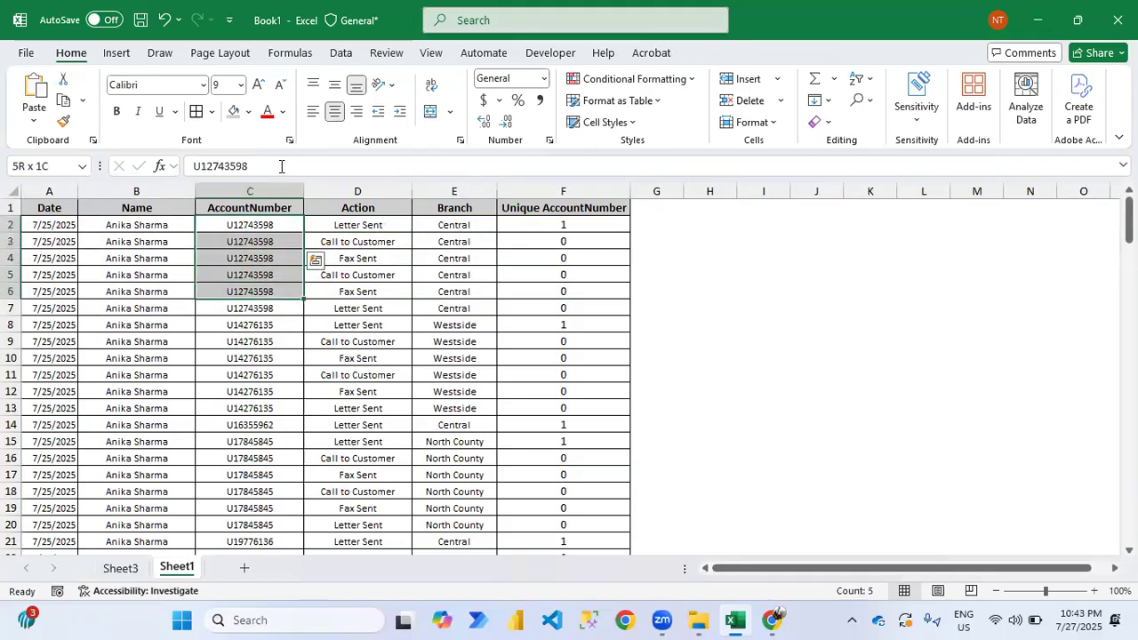
pyautogui.hotkey('shift', 'Down')
pyautogui.press('Right')
pyautogui.press('Right')
pyautogui.press('Right')
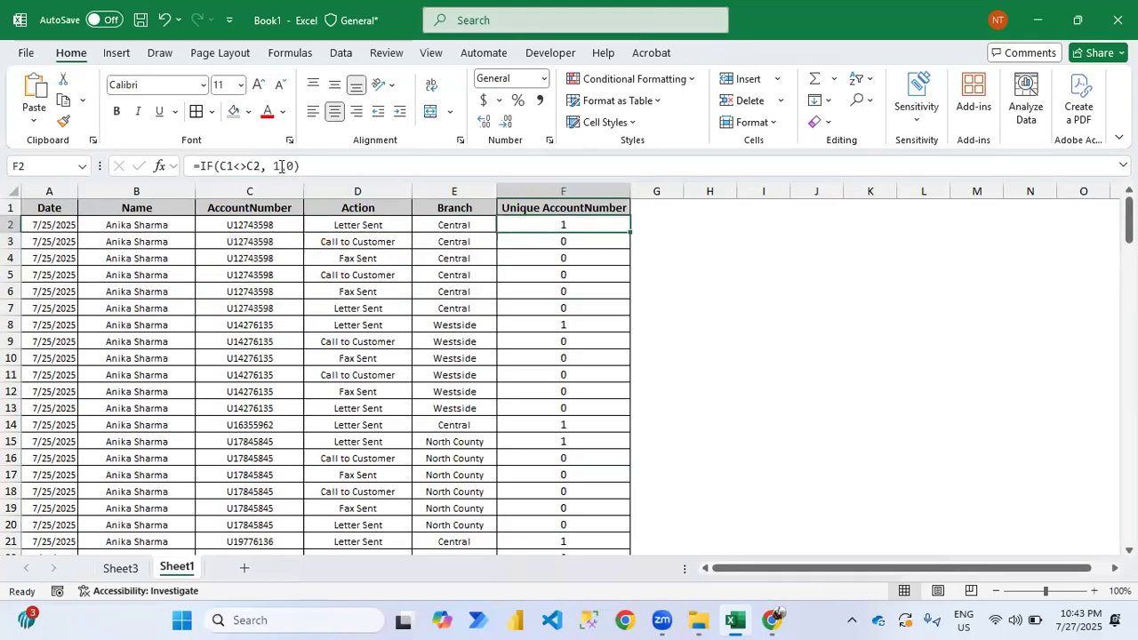
# Refresh the PivotTable on Sheet3 so it uses the sorted data
pyautogui.hotkey('ctrl', 'pageup')
pyautogui.hotkey('ctrl', 'pagedown')
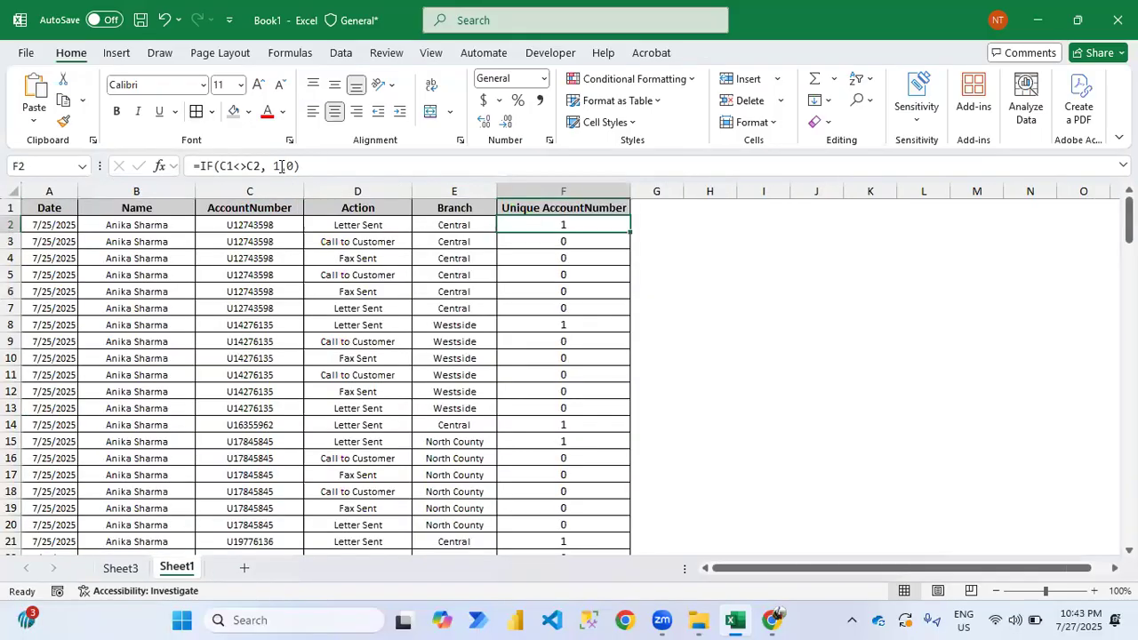
pyautogui.hotkey('ctrl', 'pageup')
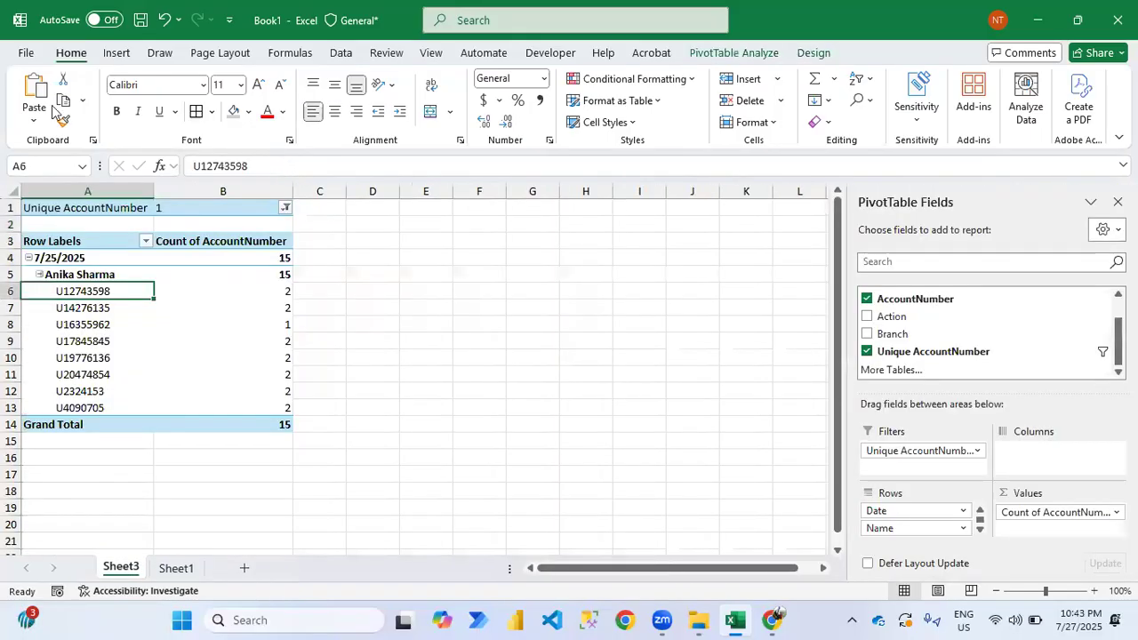
pyautogui.rightClick(171, 296)
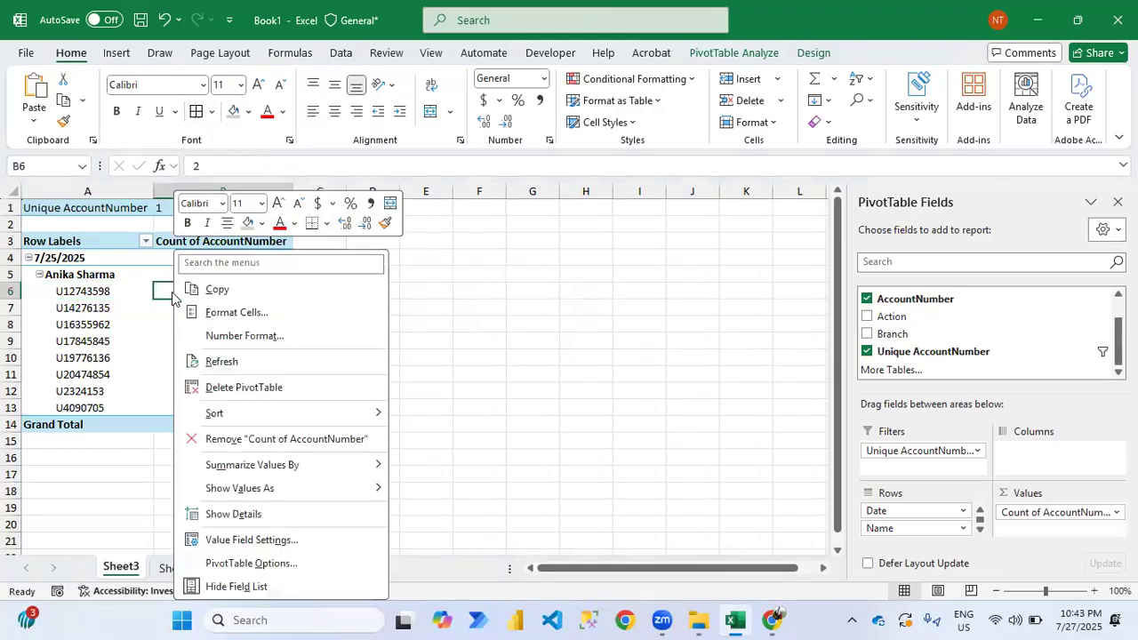
pyautogui.click(221, 362)
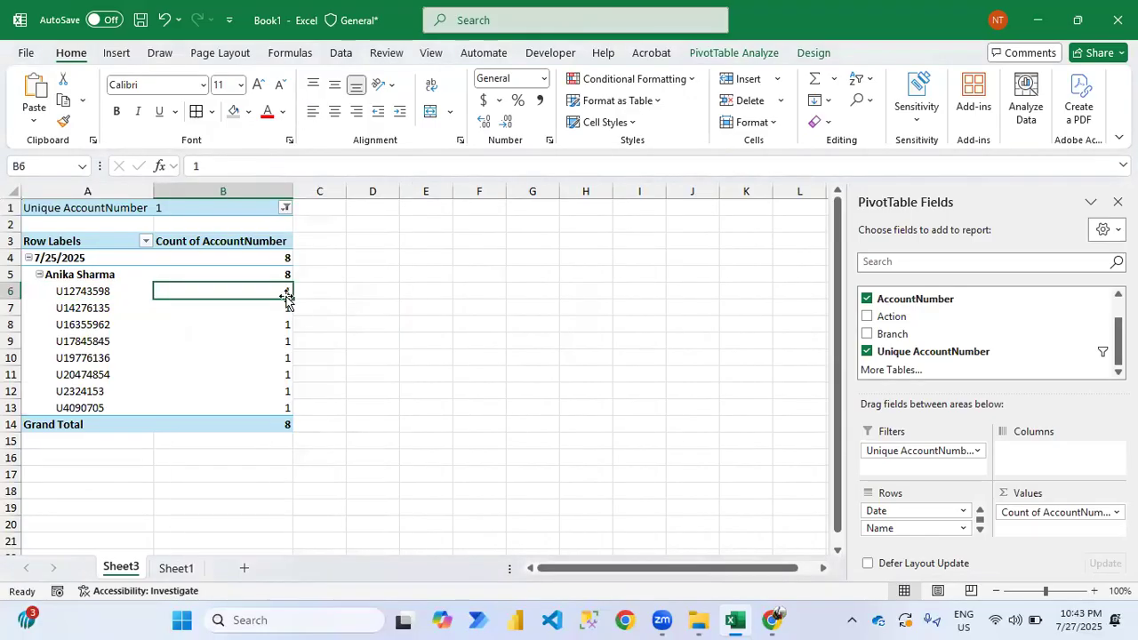
pyautogui.click(485, 470)
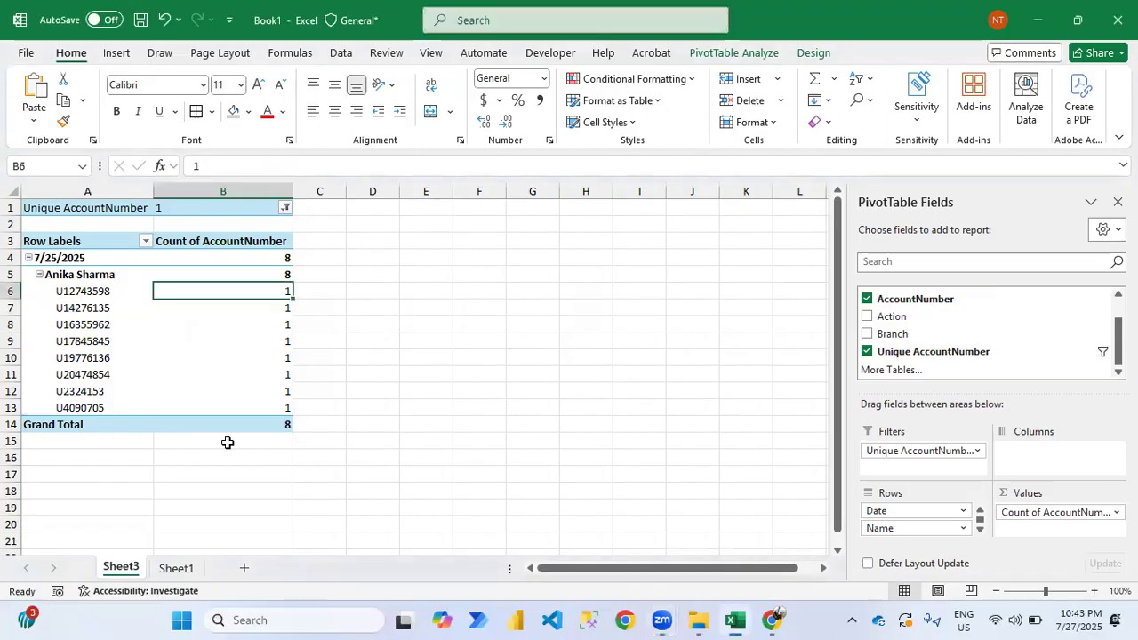
# Filter the Unique AccountNumber column on Sheet1 to show only 1 and select its filtered values
pyautogui.click(177, 569)
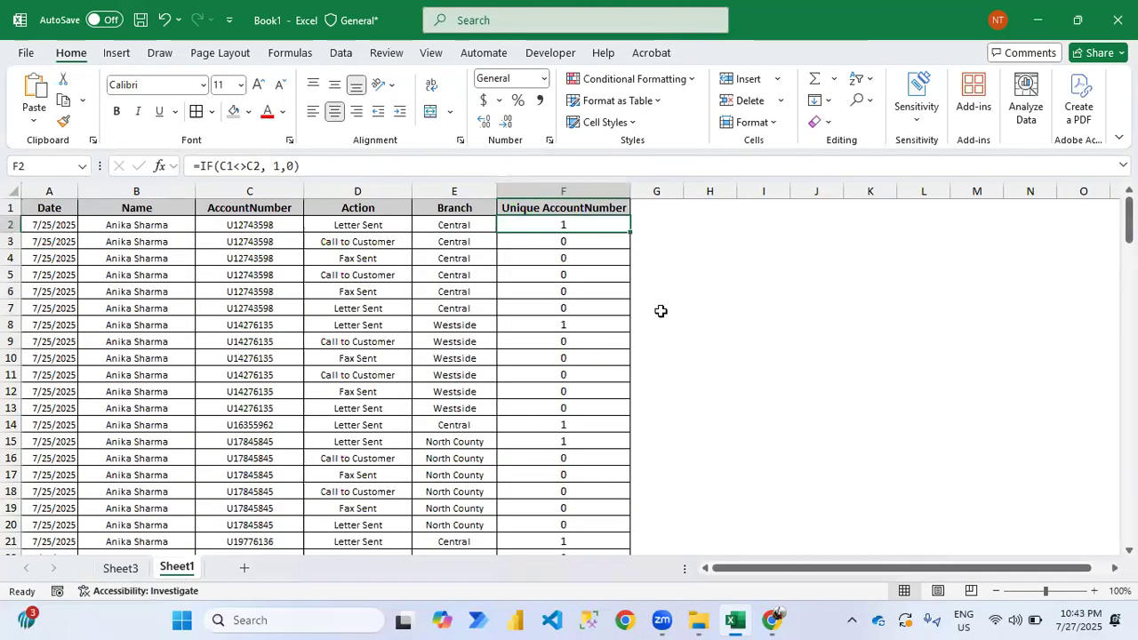
pyautogui.press('Up')
pyautogui.hotkey('ctrl', 'shift', 'l')
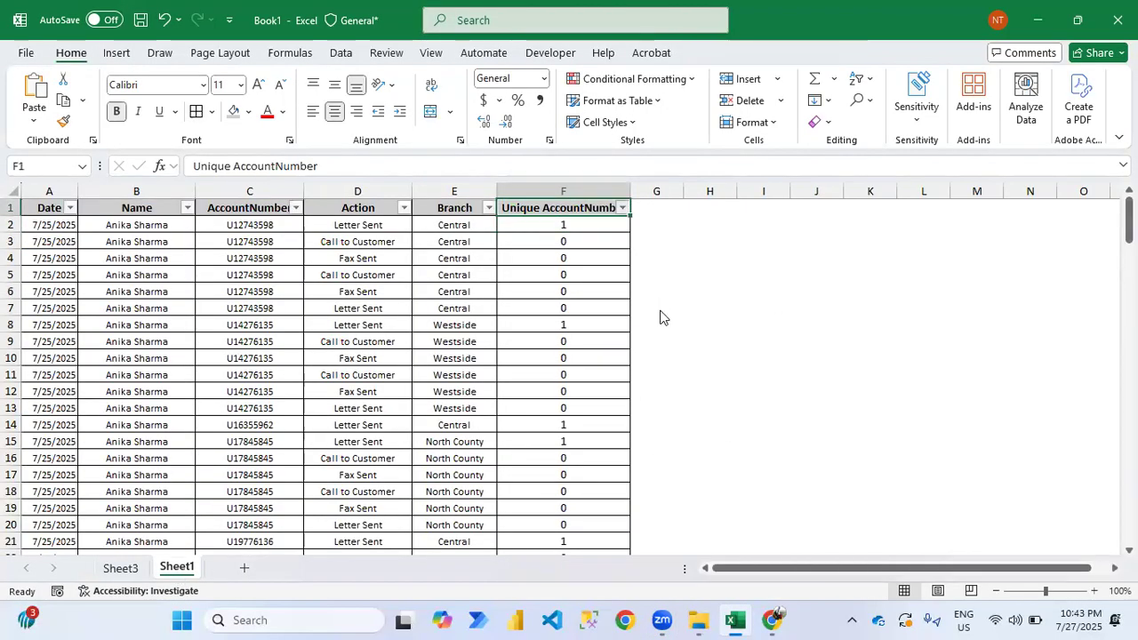
pyautogui.hotkey('alt', 'Down')
pyautogui.press('space')
pyautogui.press('Return')
pyautogui.press('Down')
pyautogui.hotkey('ctrl', 'shift', 'Down')
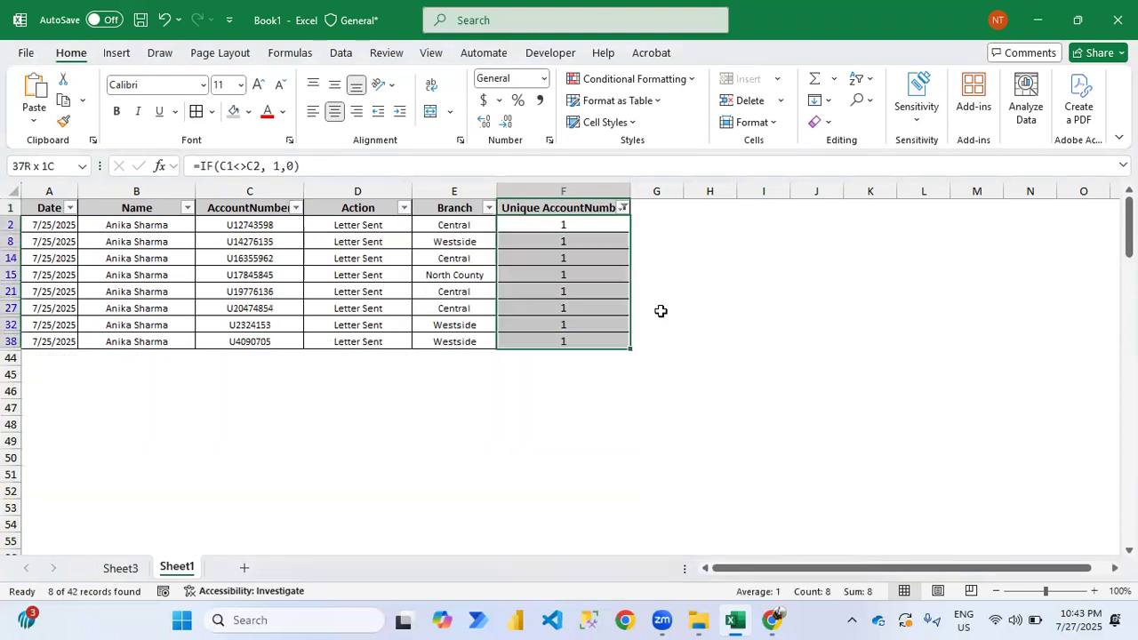
# Select the filtered account numbers to check their count, and remove the filters from the Sheet1 data
pyautogui.press('Home')
pyautogui.press('Right')
pyautogui.press('Right')
pyautogui.hotkey('ctrl', 'shift', 'Down')
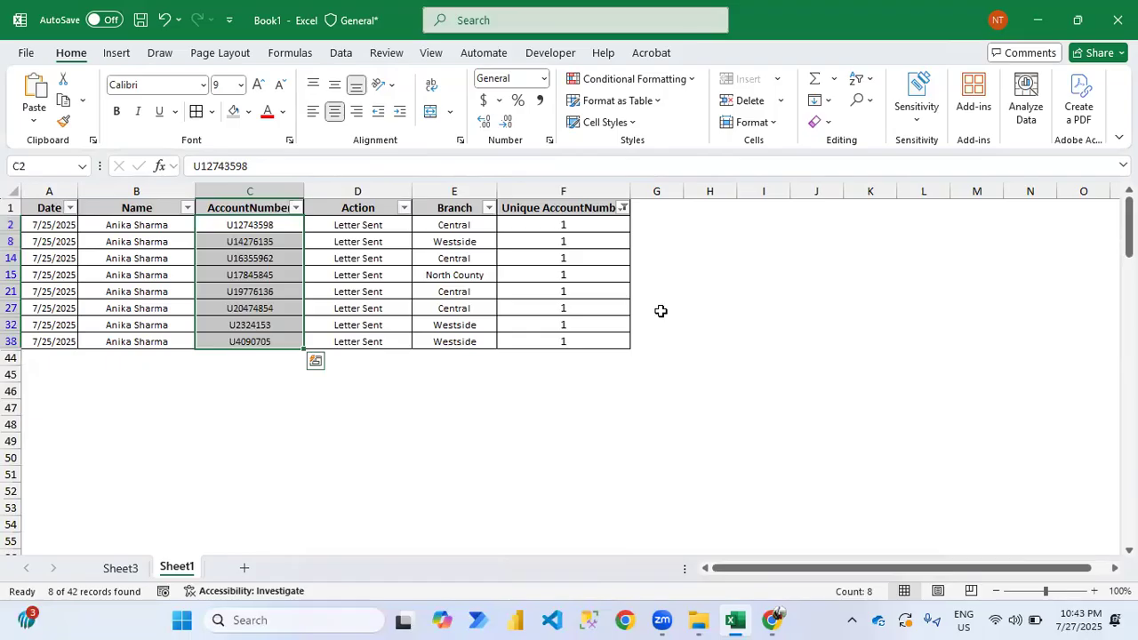
pyautogui.press('Up')
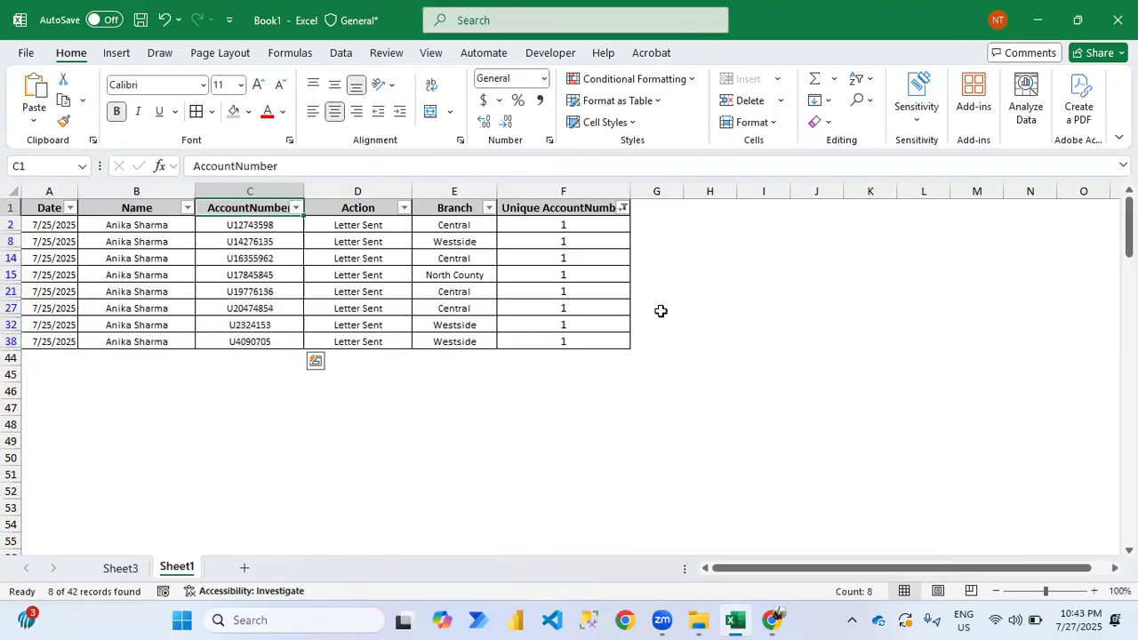
pyautogui.hotkey('ctrl', 'shift', 'l')
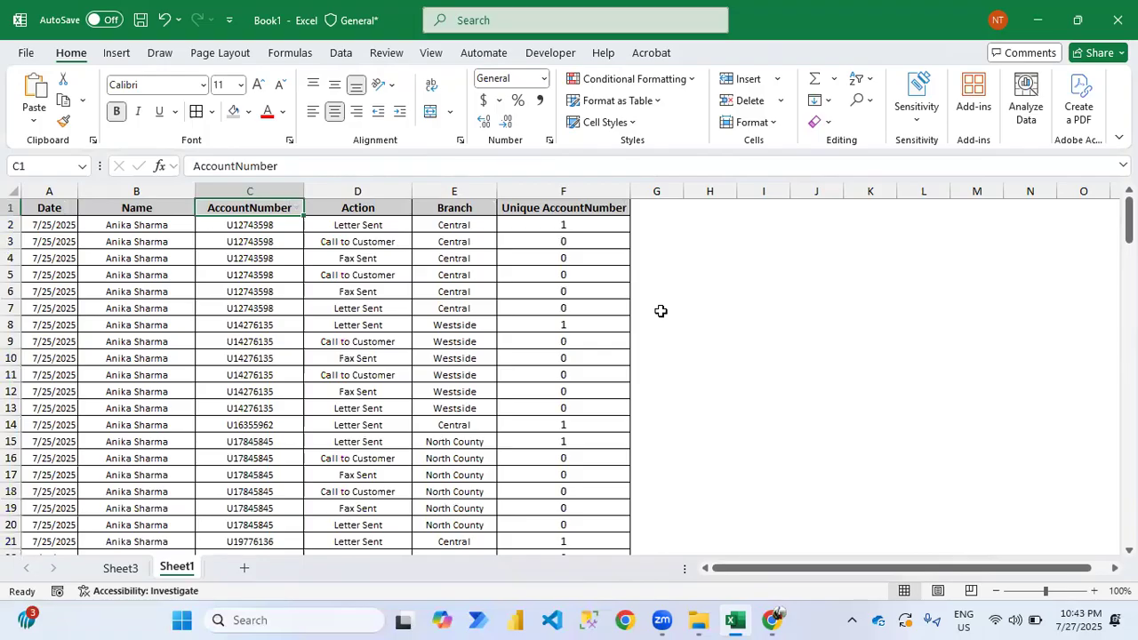
# Select cell F2 in the Unique AccountNumber column to view its IF formula
pyautogui.press('Right')
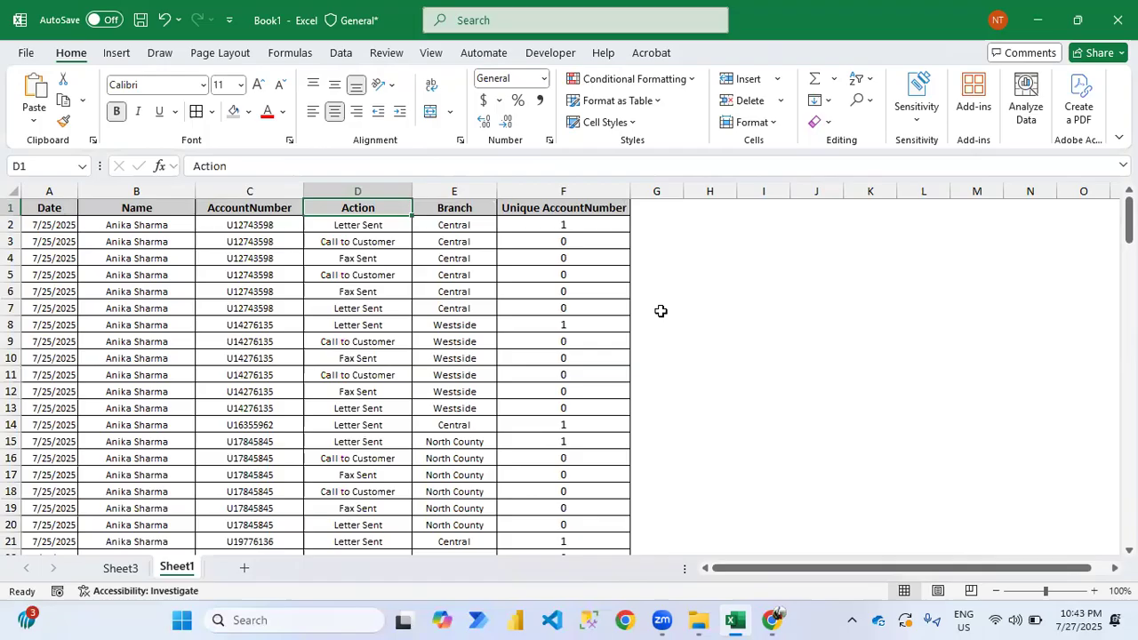
pyautogui.press('Right')
pyautogui.press('Right')
pyautogui.press('Down')
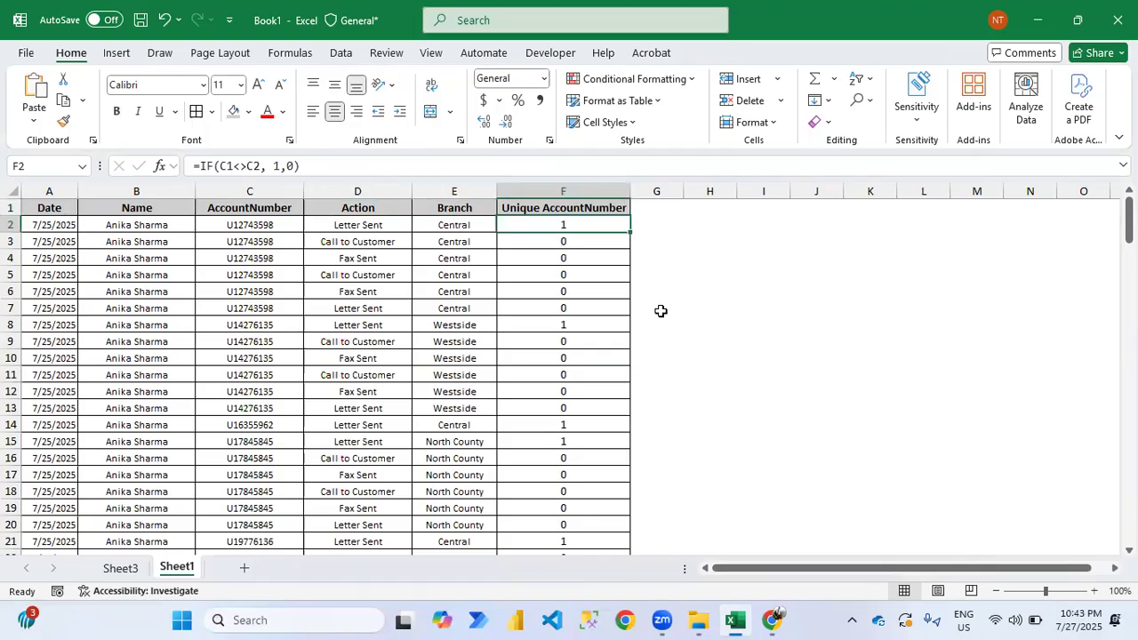